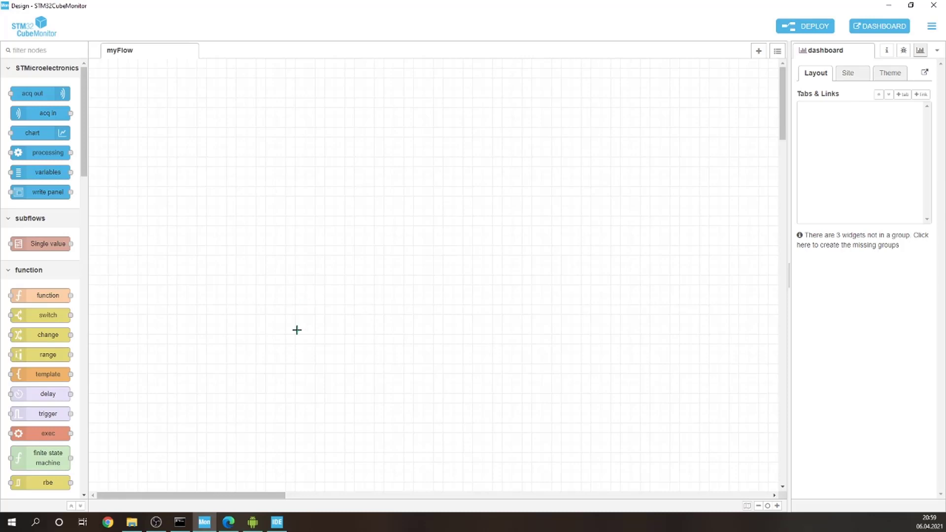
Step: Place an acq out node at the upper right of the myFlow canvas and a variables node to its left
scroll(297, 330, down, 1)
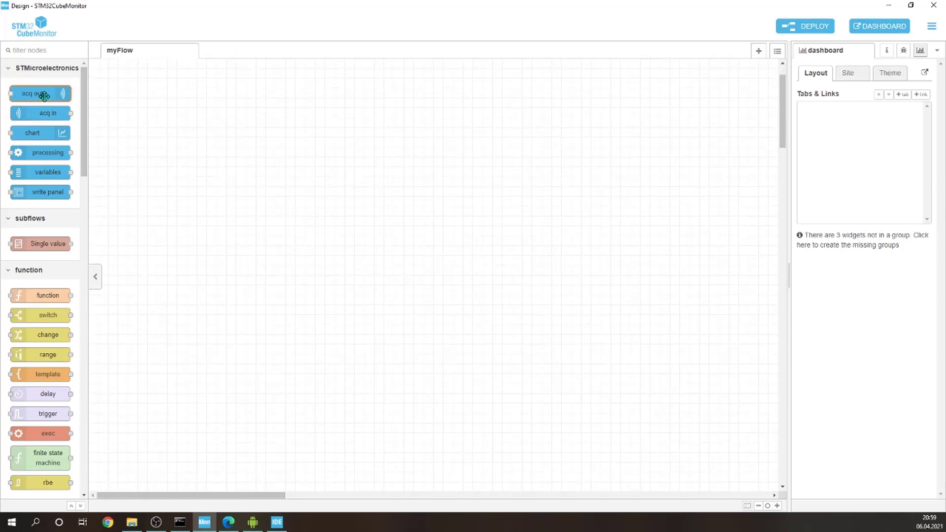
drag(48, 94, 593, 181)
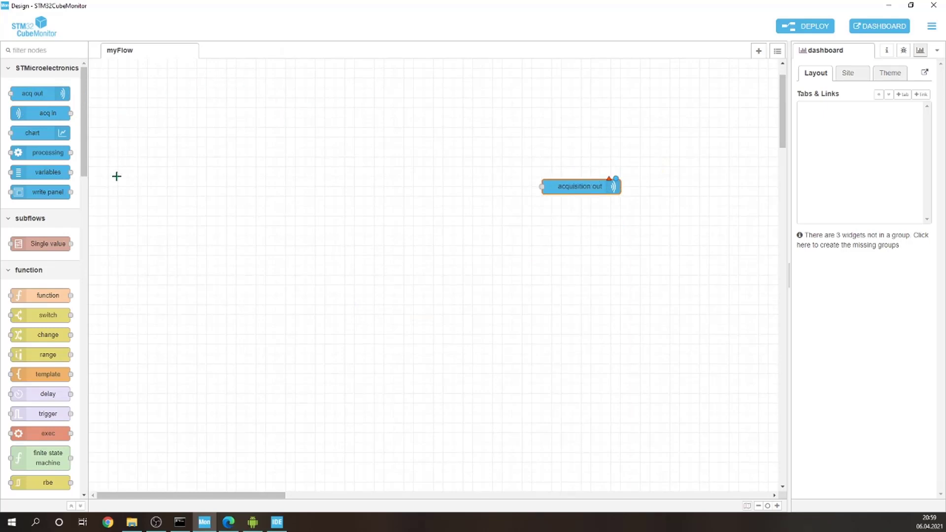
drag(64, 174, 436, 207)
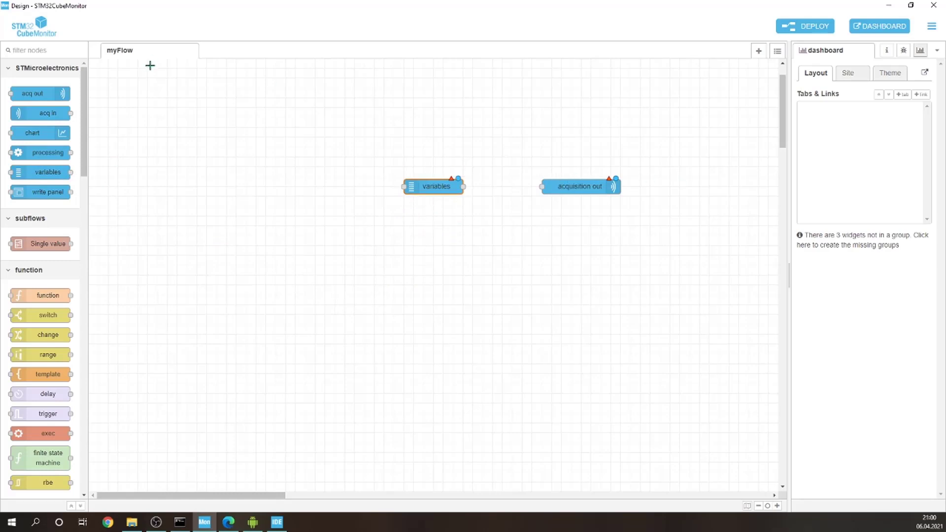
Step: Add two dashboard button nodes left of the variables node, stacked one above the other
scroll(50, 367, down, 2)
scroll(51, 367, down, 10)
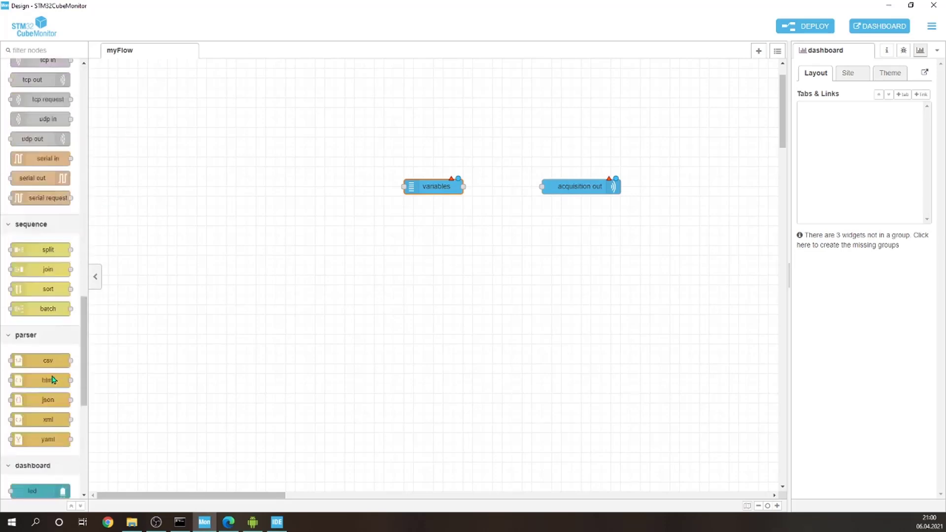
drag(38, 306, 296, 178)
drag(53, 309, 296, 235)
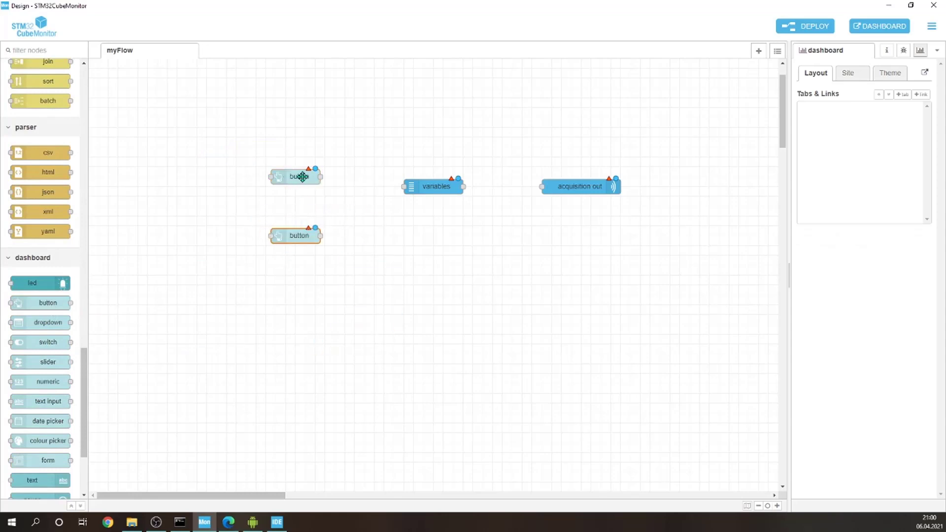
drag(302, 175, 295, 151)
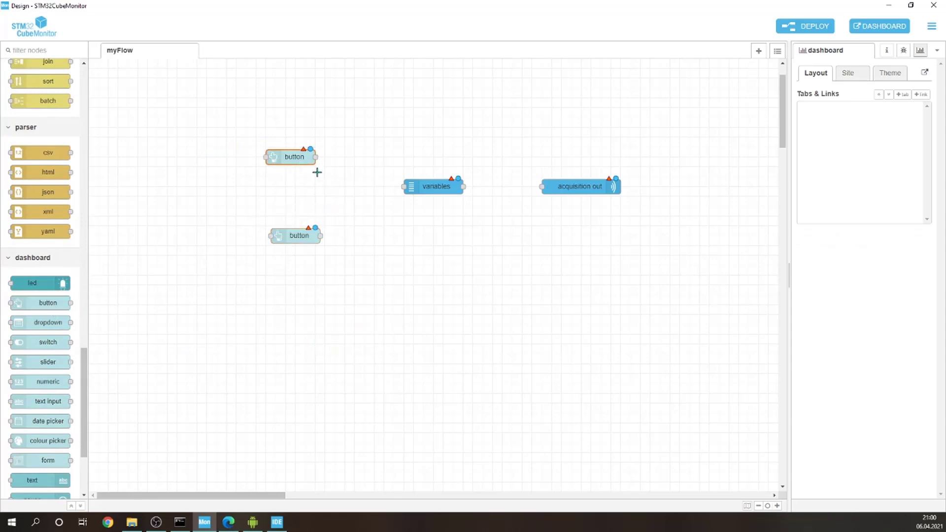
Step: Label the upper button node "START acquisition" and set its topic to "start"
double_click(294, 158)
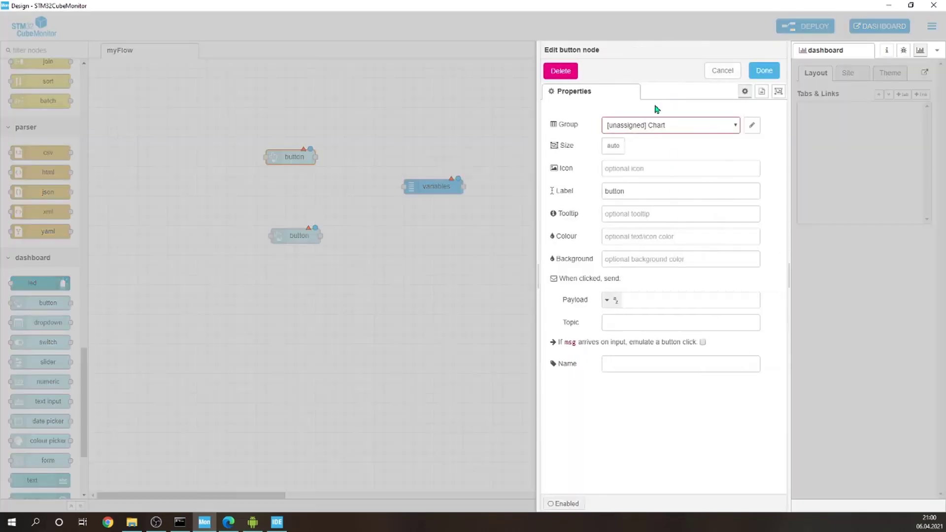
double_click(691, 188)
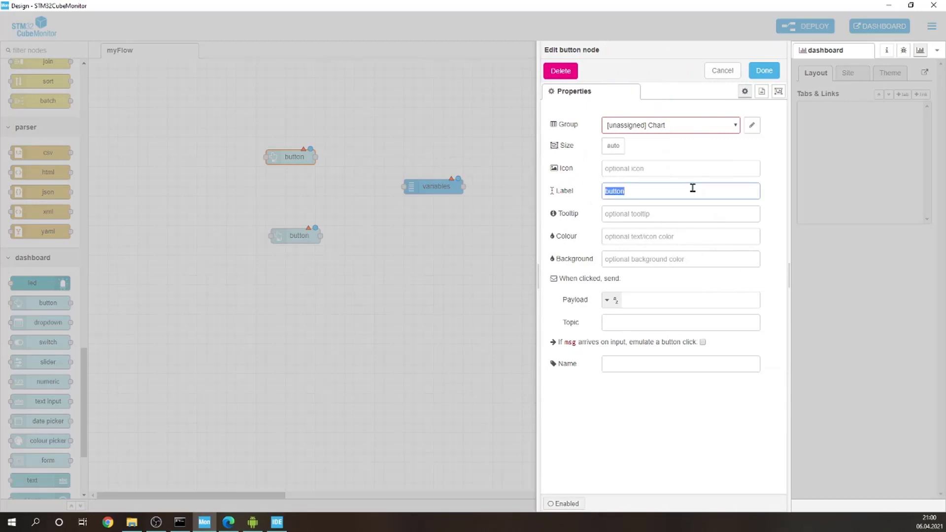
text(START acquisiti)
click(629, 328)
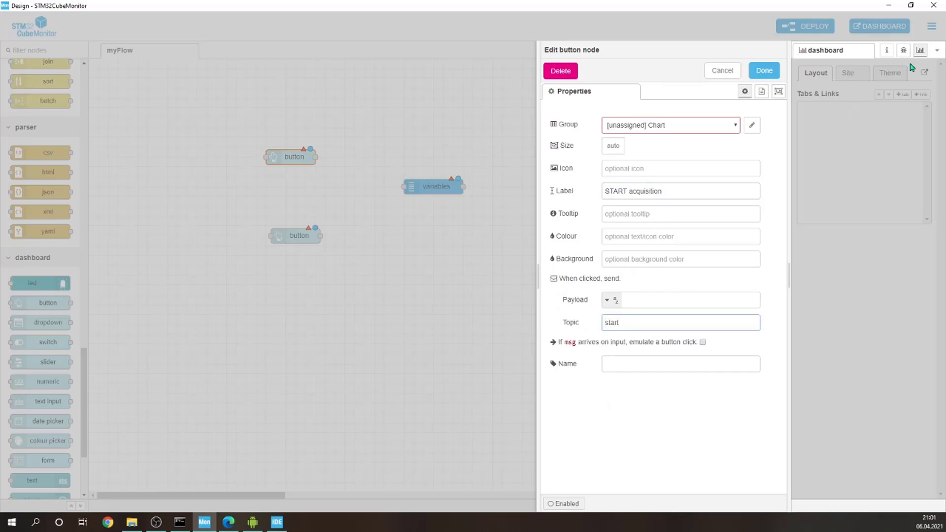
click(886, 50)
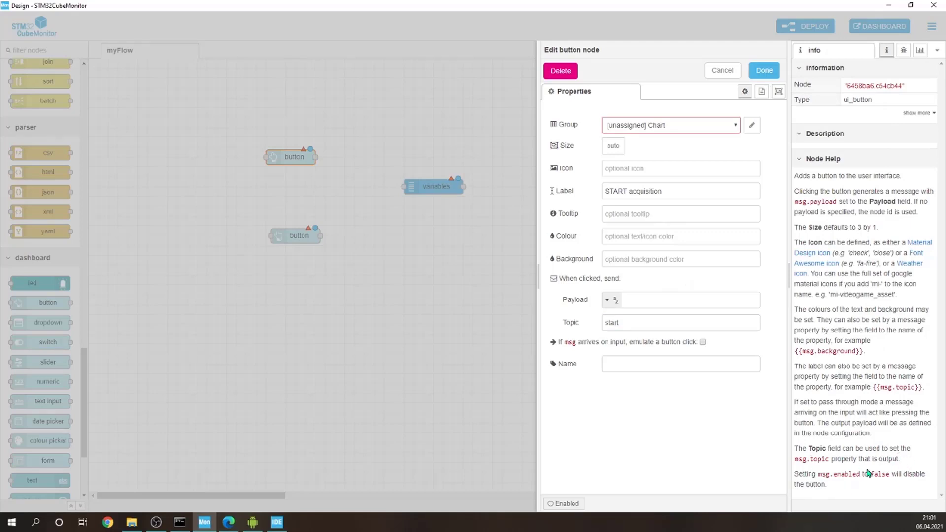
click(764, 70)
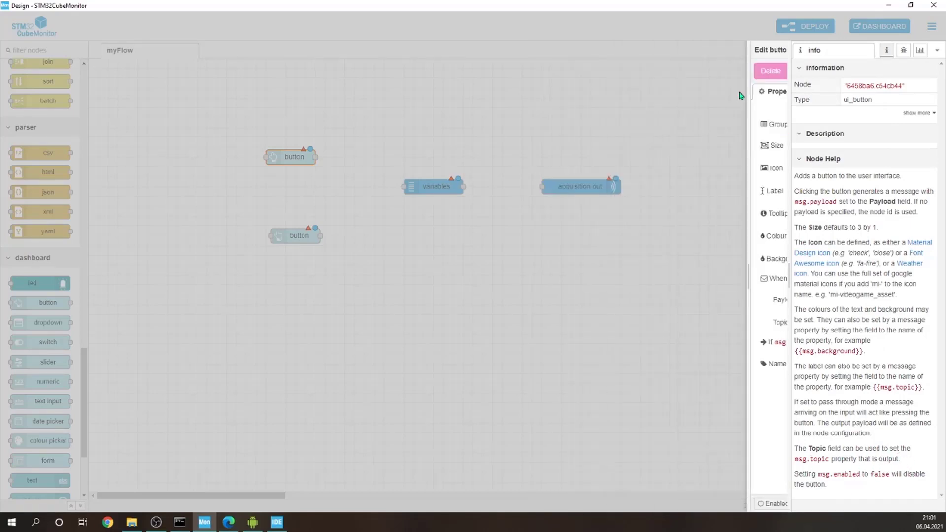
click(503, 230)
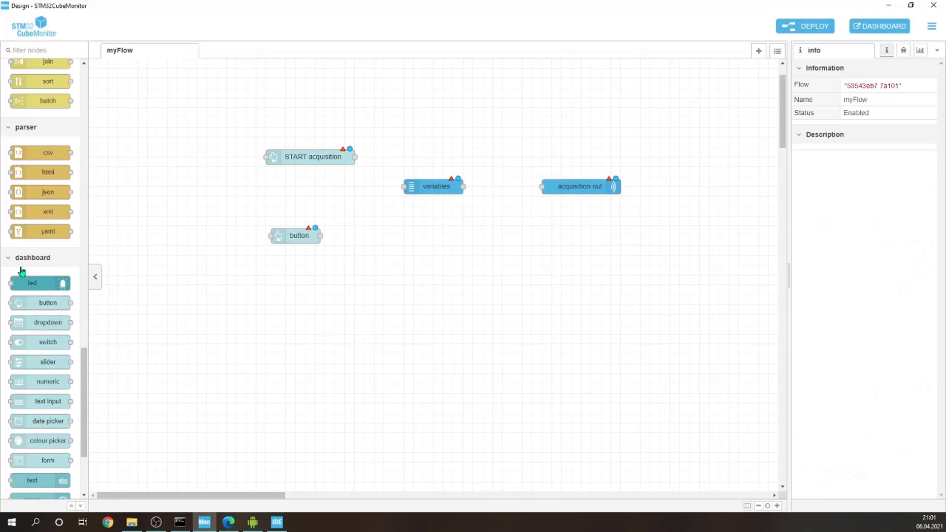
Step: Add an STMicroelectronics chart node below the acquisition out node
scroll(25, 269, up, 10)
scroll(30, 269, up, 5)
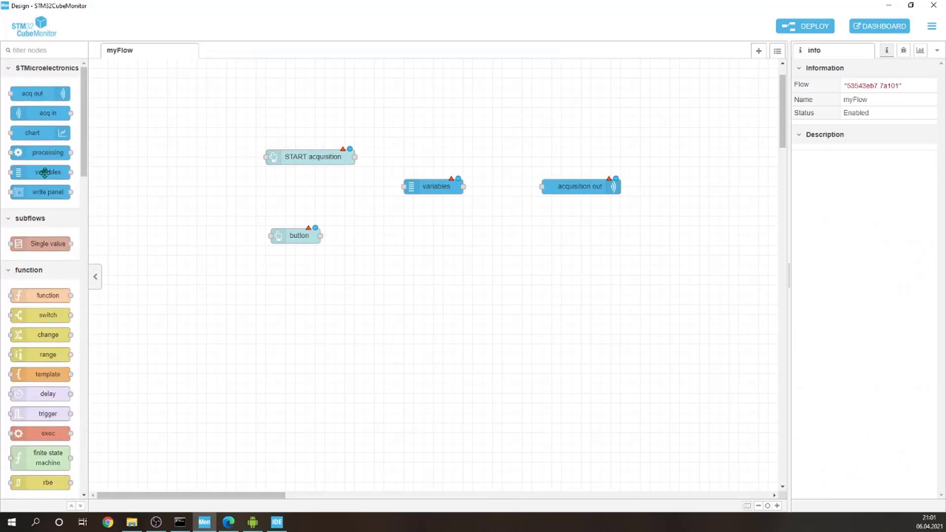
drag(43, 132, 590, 265)
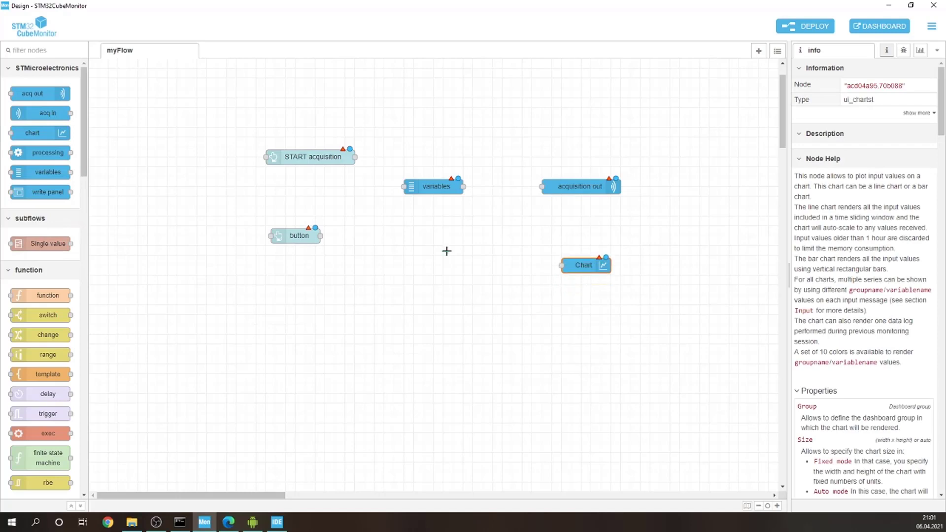
Step: Assign the START acquisition button to the [unassigned] Chart dashboard group
double_click(300, 160)
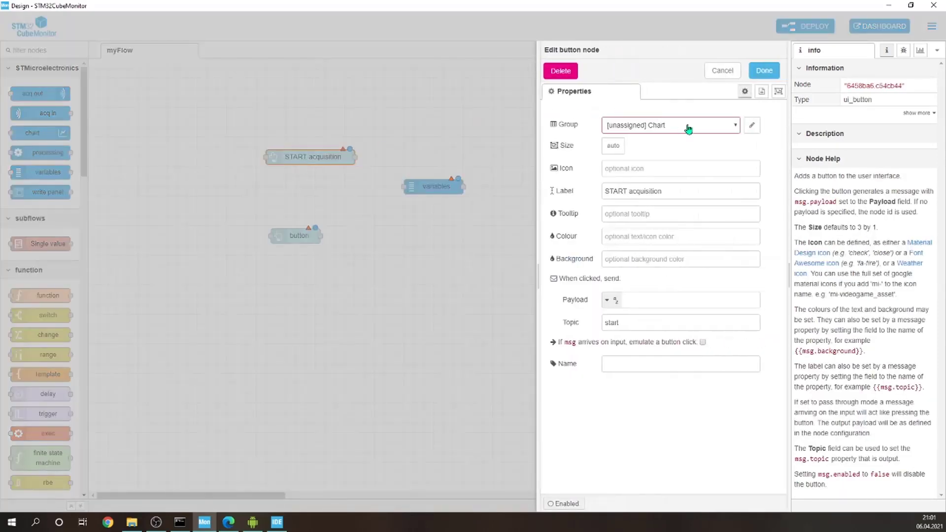
click(688, 128)
click(652, 134)
click(465, 277)
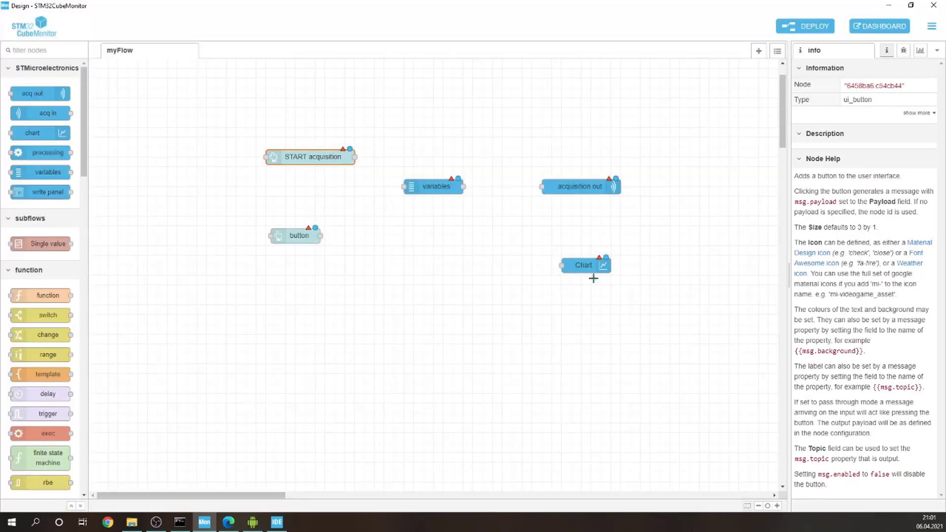
Step: Name the chart node "myChart" and assign it to the [Home] Chart group
double_click(585, 264)
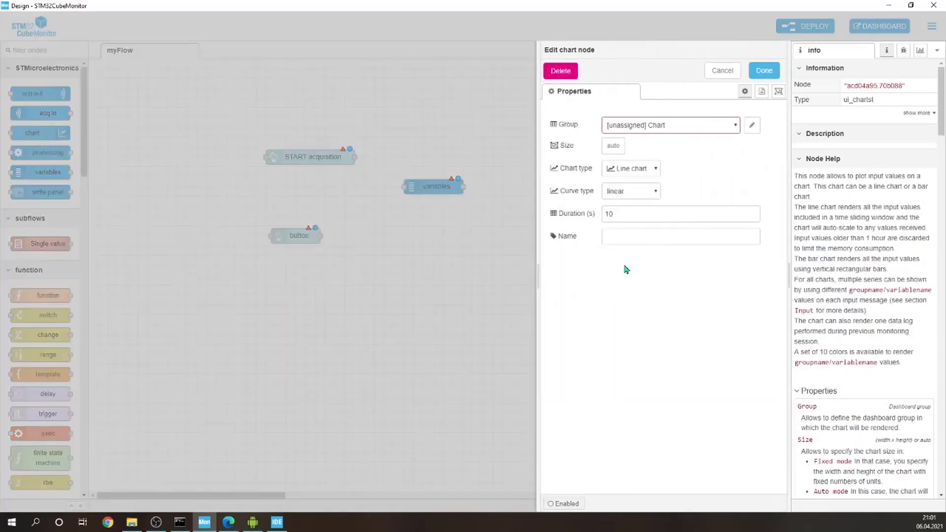
click(700, 126)
click(688, 126)
click(643, 236)
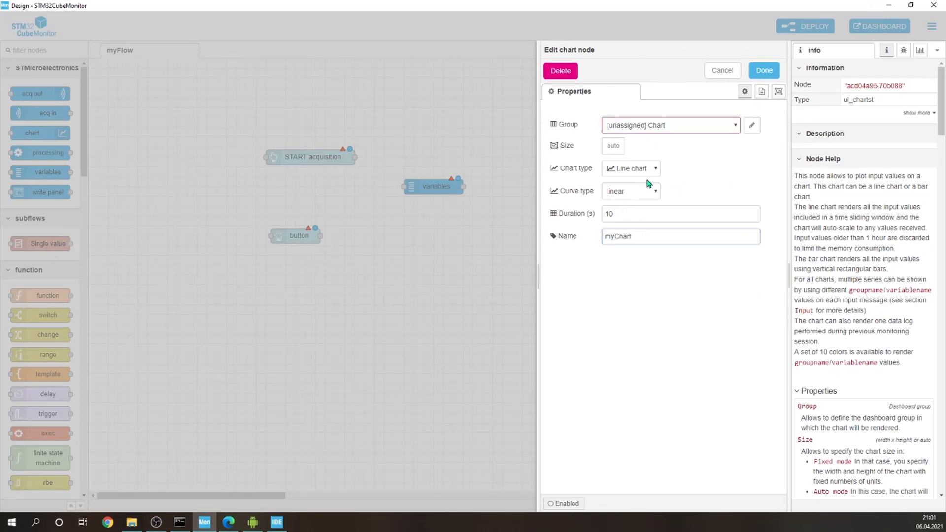
click(663, 127)
click(665, 127)
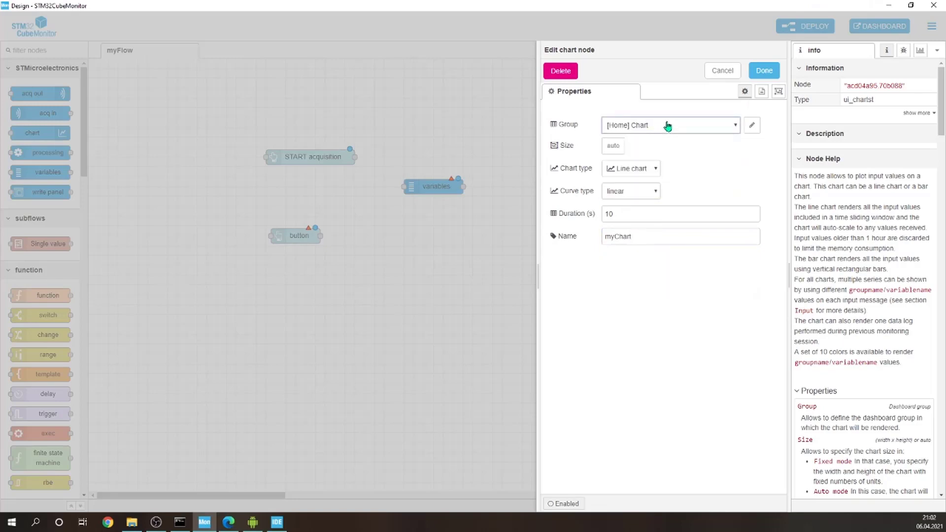
click(764, 70)
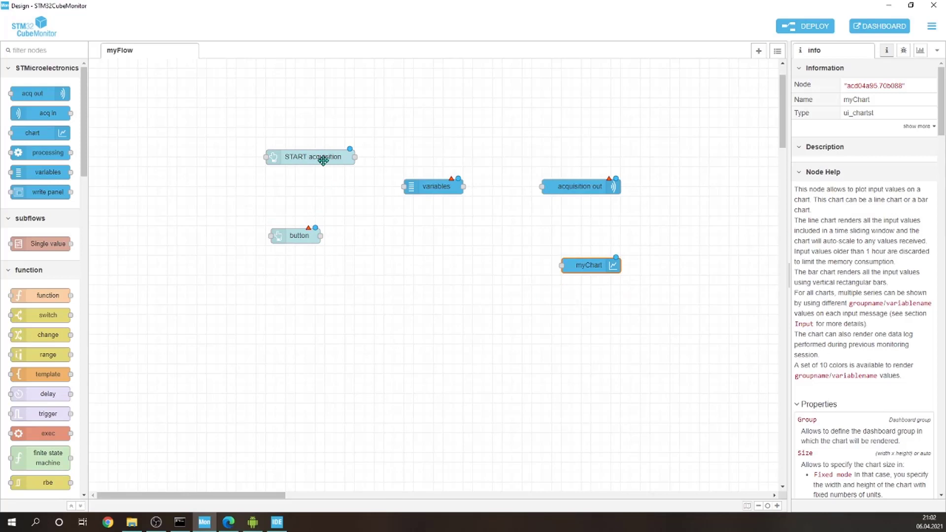
Step: Label the lower button "STOP acquisition", set its topic to "stop" and assign it to the [Home] Chart group
double_click(292, 237)
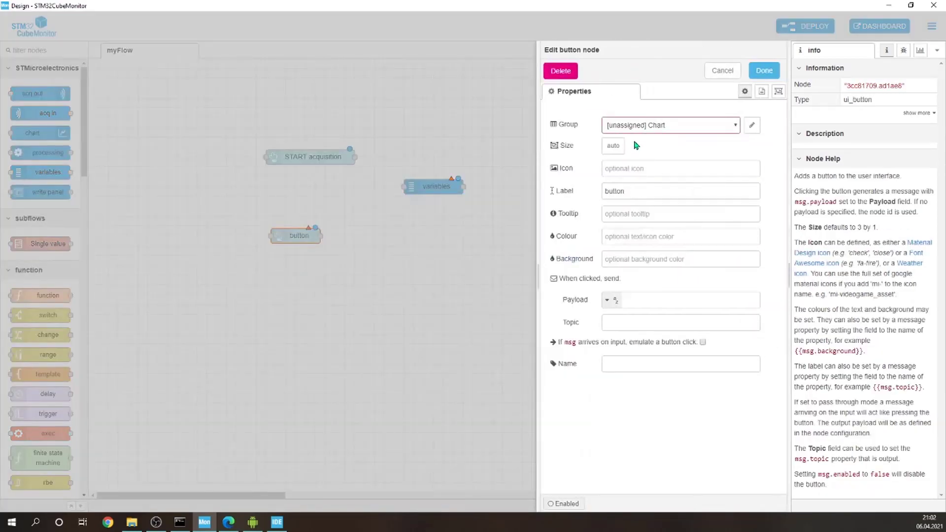
click(666, 125)
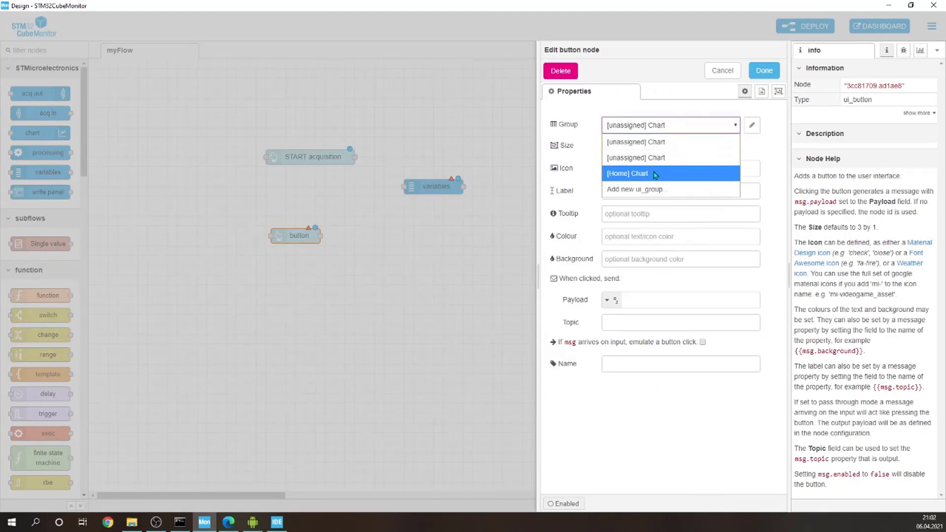
click(671, 173)
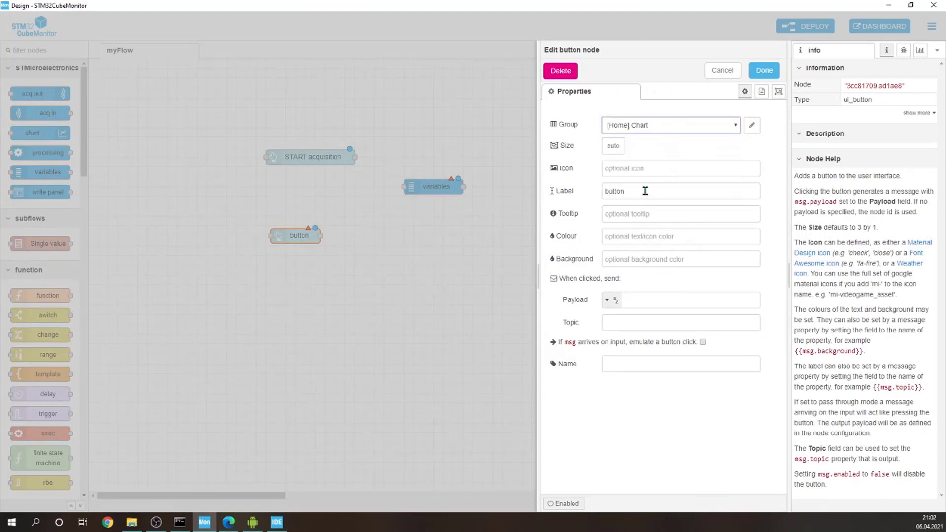
drag(655, 191, 600, 186)
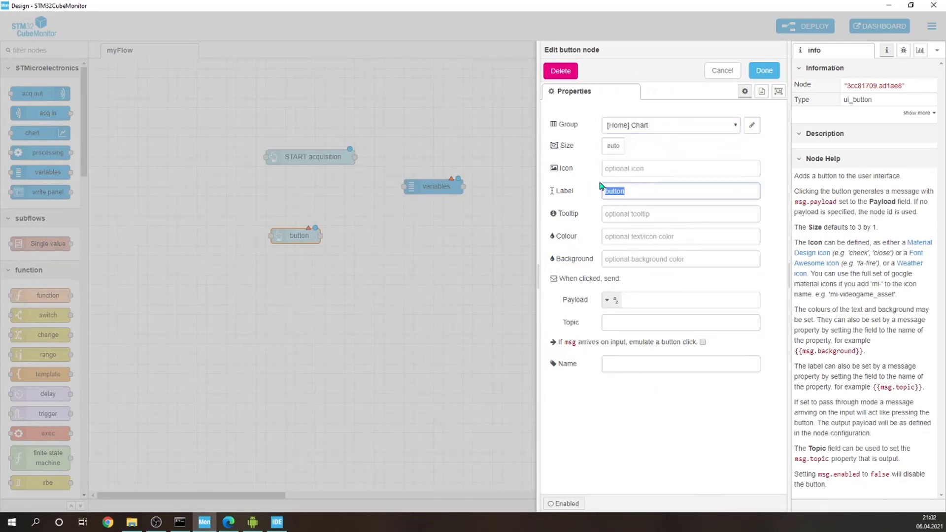
text(STOP acquisiti)
click(631, 316)
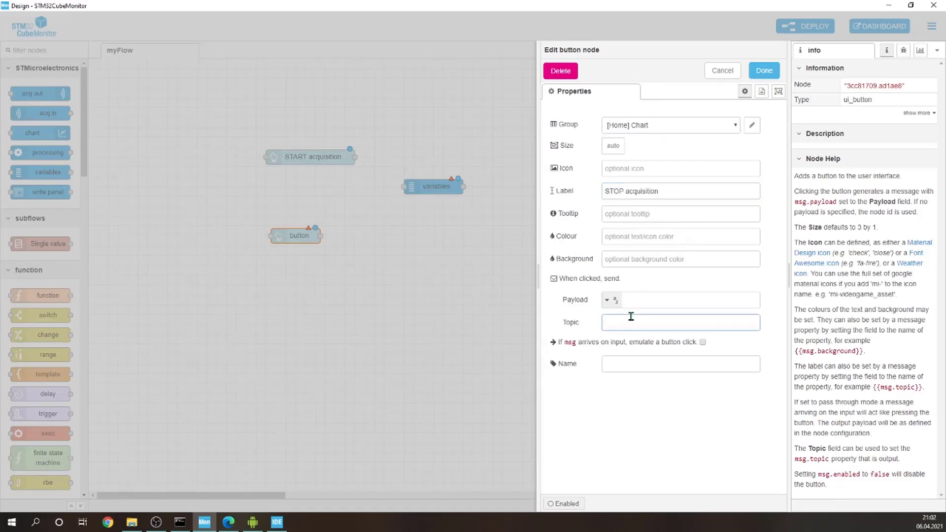
click(764, 70)
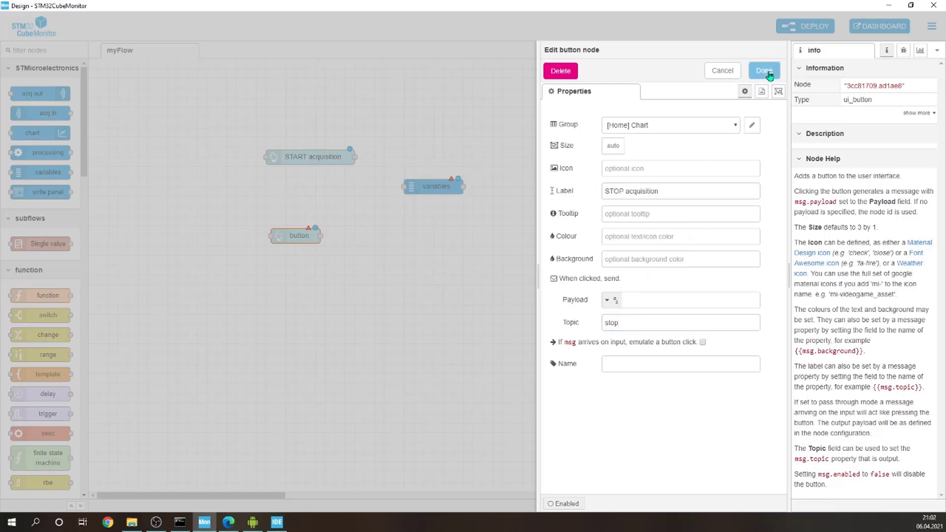
Step: Align the STOP button under START and wire both buttons through the variables node to acquisition out
drag(323, 237, 317, 227)
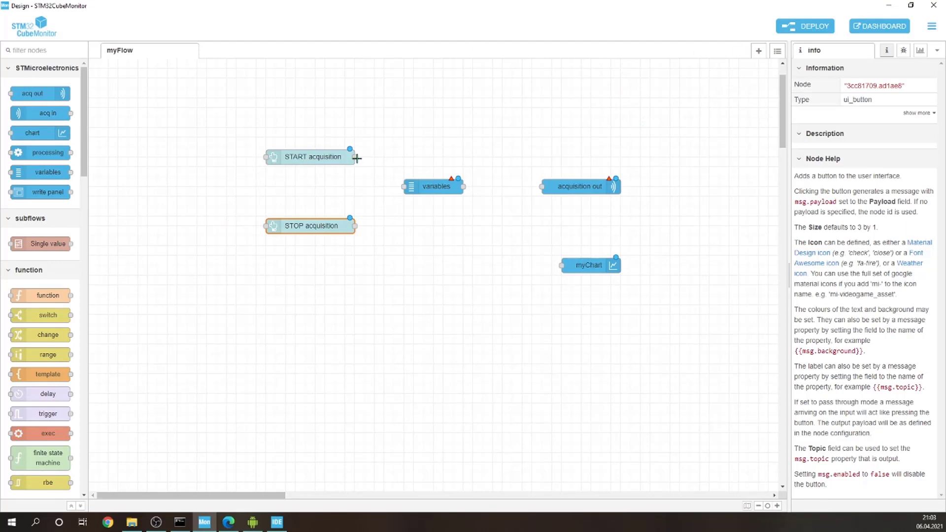
drag(354, 156, 403, 187)
click(369, 273)
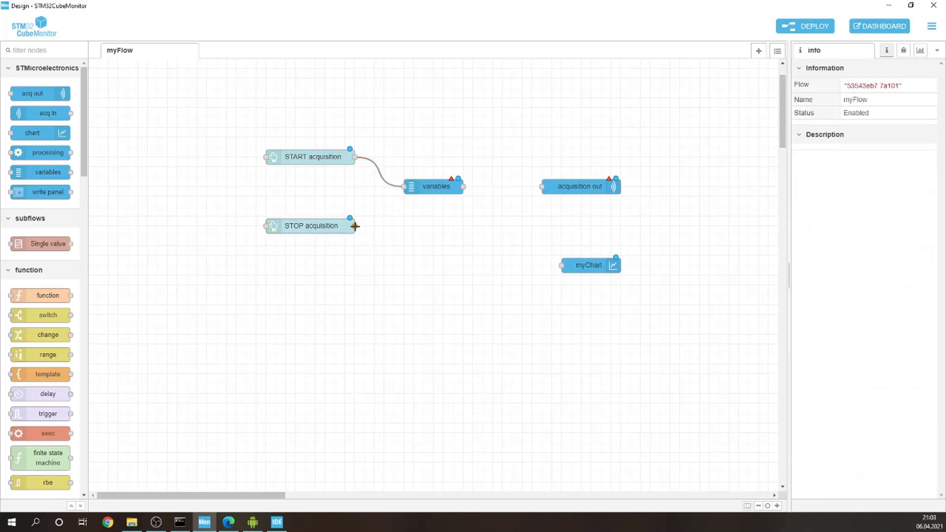
drag(355, 226, 403, 187)
drag(464, 187, 543, 187)
drag(428, 188, 438, 188)
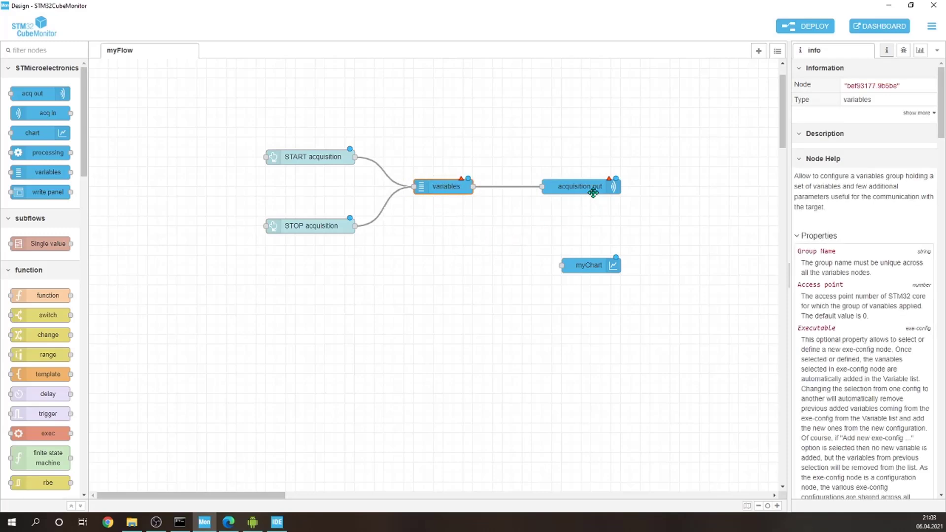
Step: Add the ST-Link v2-1B probe configuration to the acquisition out node and name the node "myProbeOut"
double_click(579, 188)
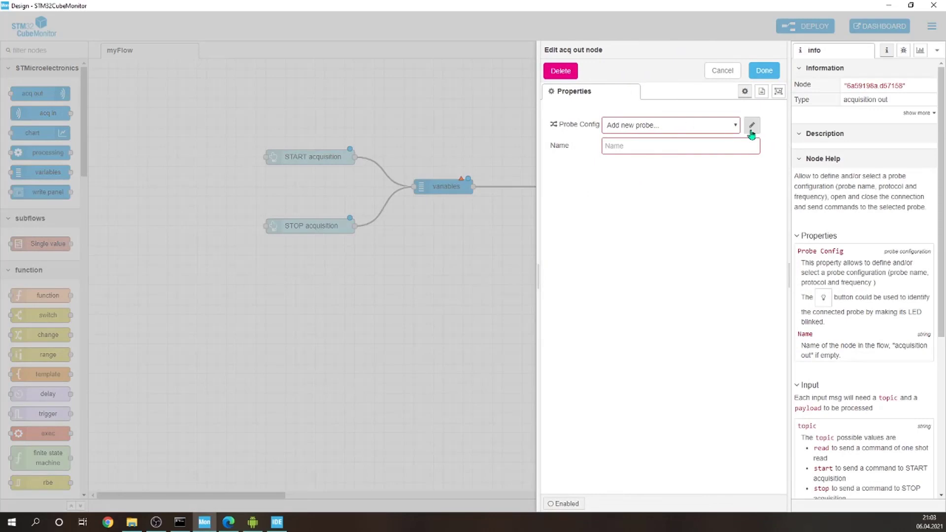
click(751, 125)
click(683, 124)
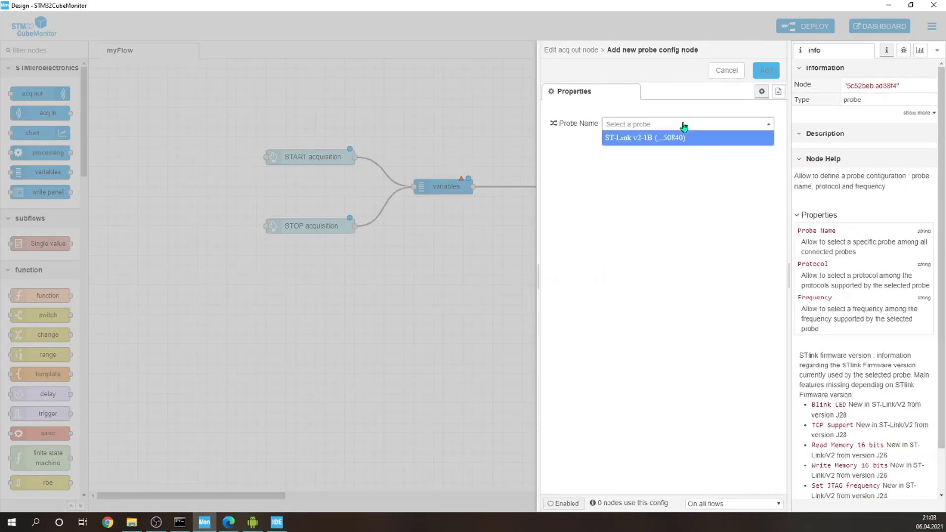
click(647, 139)
click(770, 74)
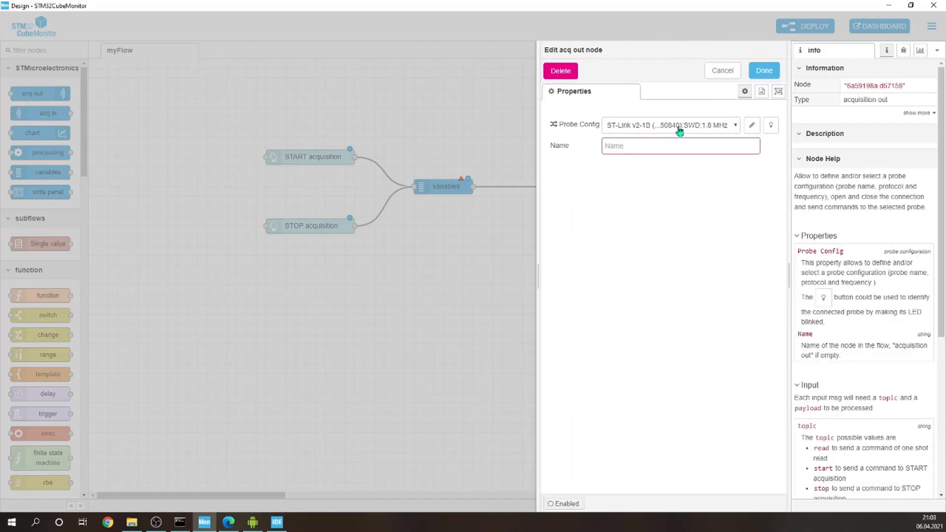
text(myProbeOut)
click(765, 70)
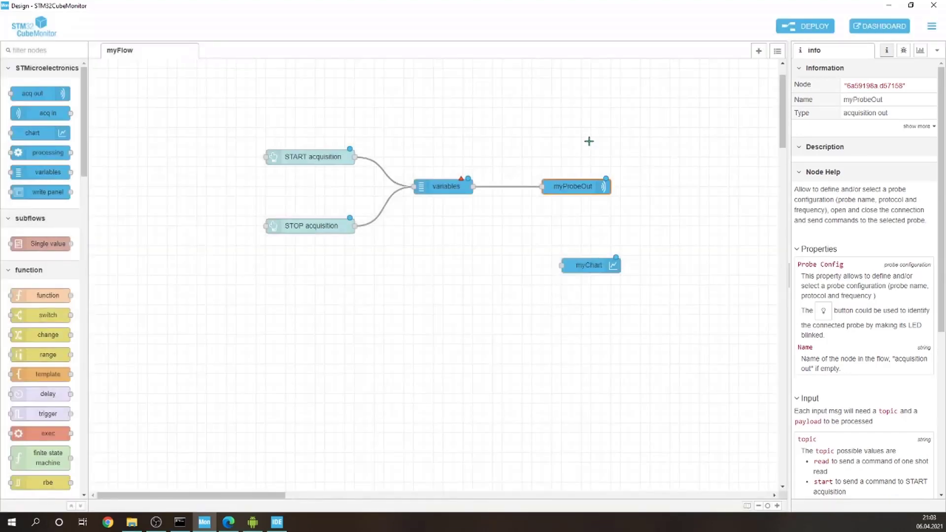
Step: Open the variables node for editing
double_click(438, 187)
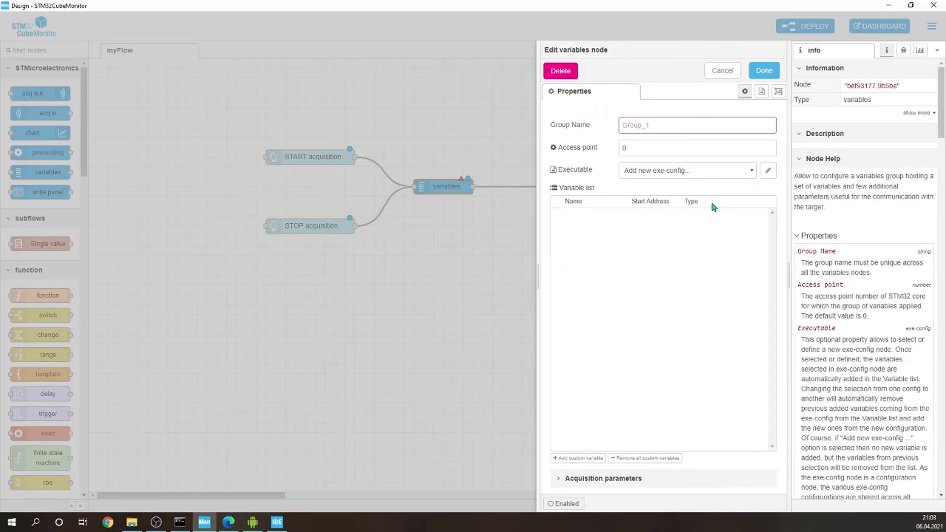
click(669, 130)
Step: Switch to the STM32CubeMonitor PDF in the browser and read the slide on locating the ELF executable
click(228, 522)
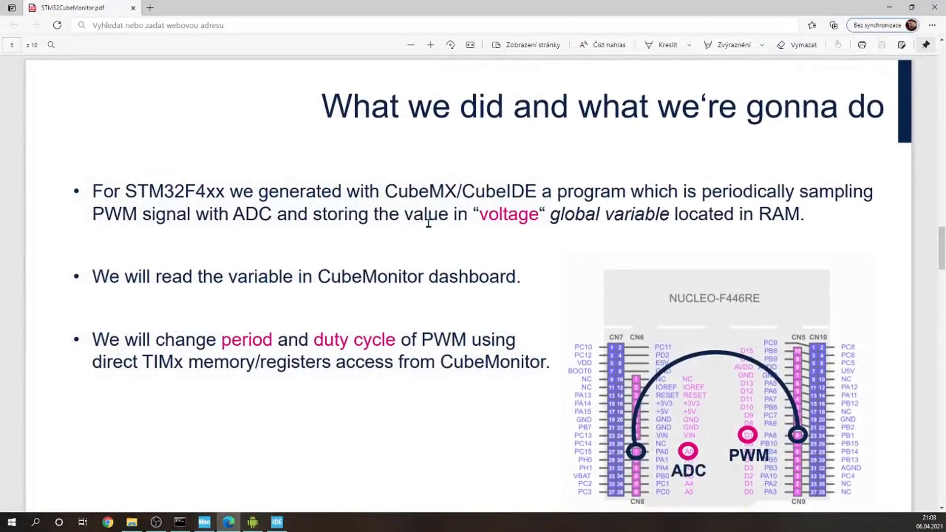
scroll(428, 222, down, 1)
scroll(429, 247, down, 8)
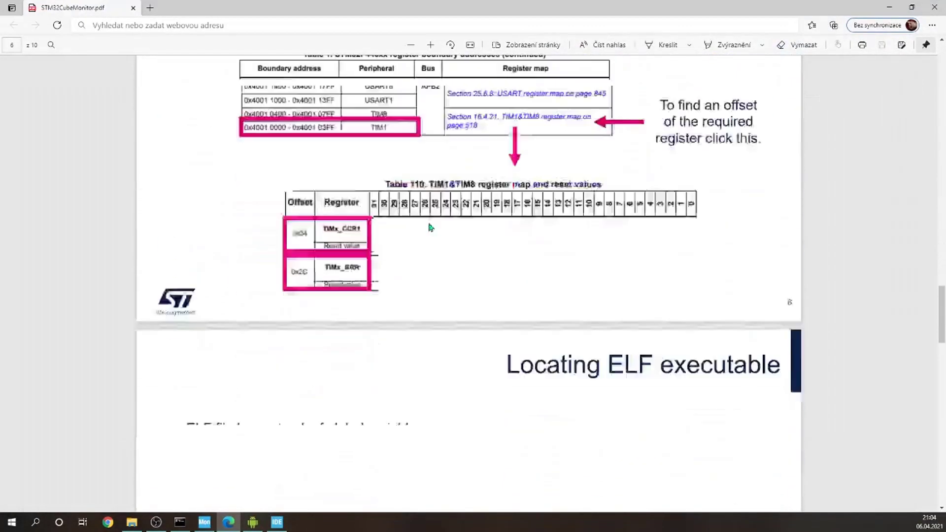
scroll(431, 224, down, 5)
scroll(434, 222, up, 1)
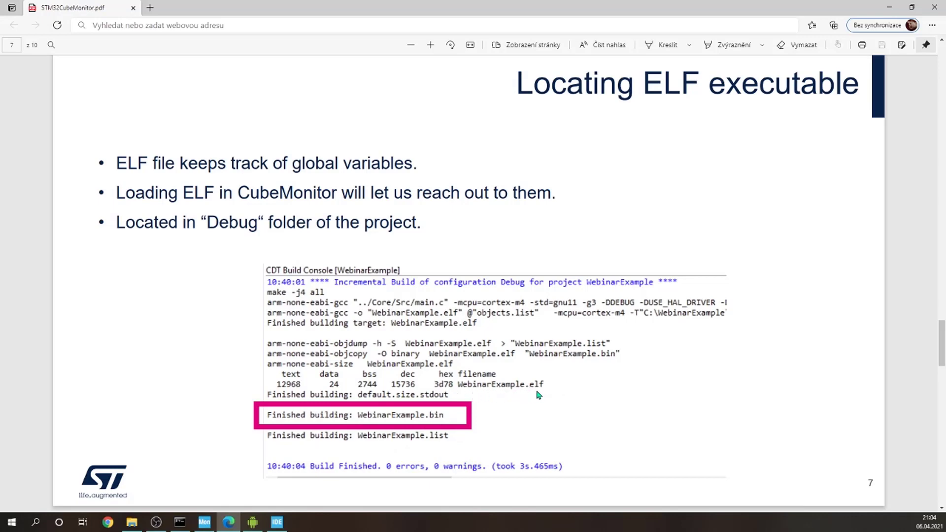
click(889, 7)
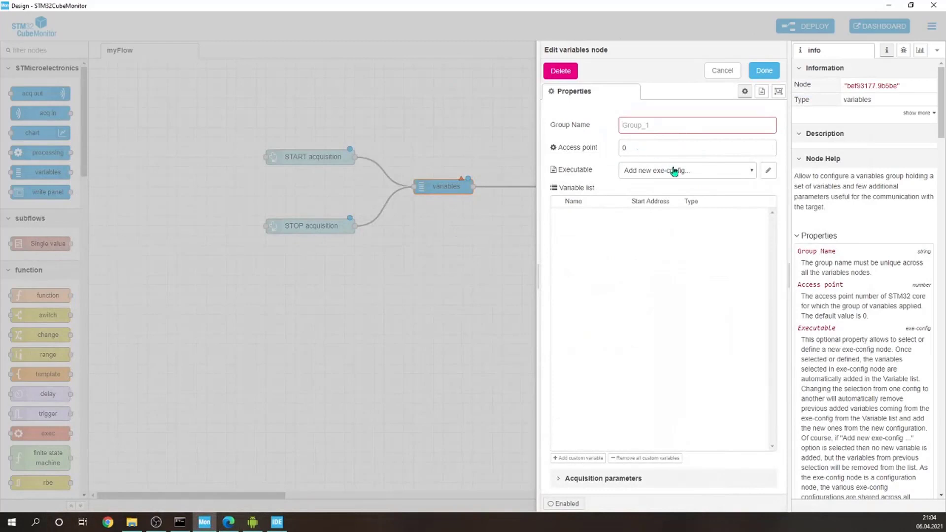
Step: Create a new exe-config for the variables node using folder C:\WebinarExample\Debug and file WebinarExample.elf
click(768, 170)
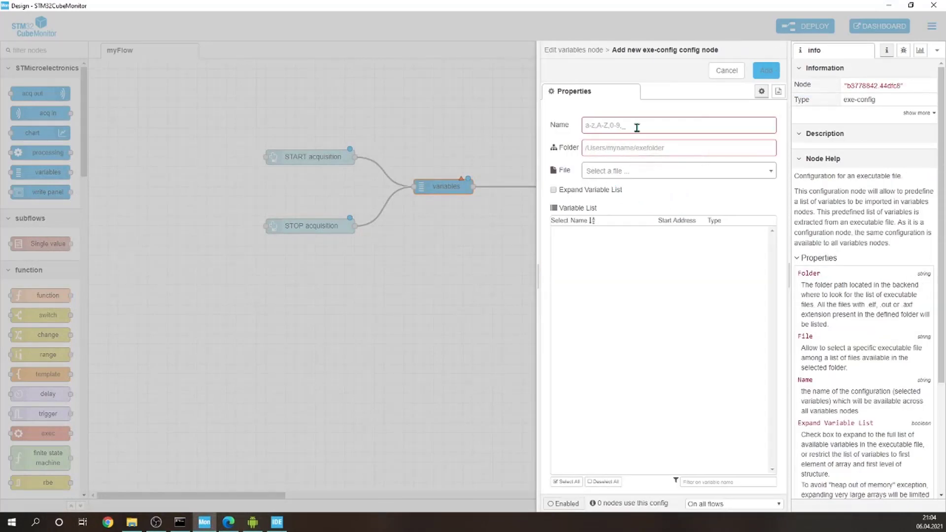
text(C:\WebinarExample\Debug)
click(659, 171)
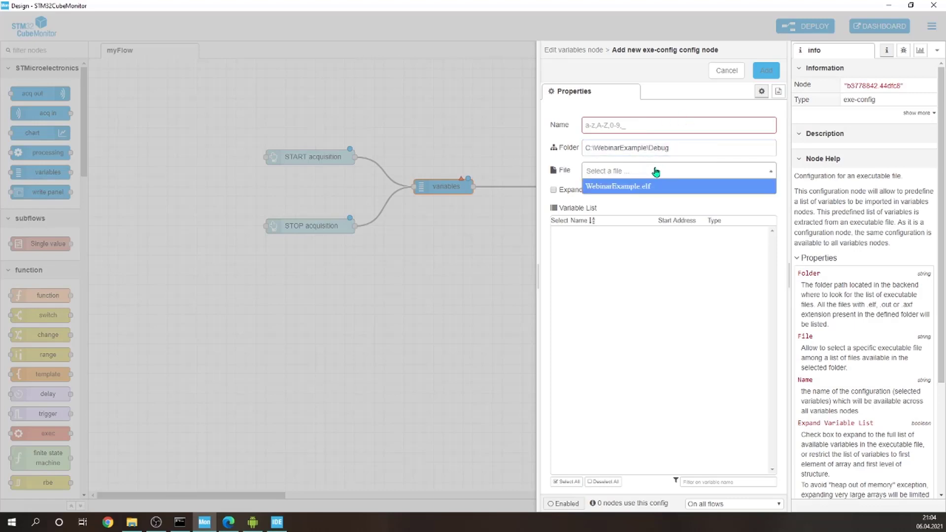
click(627, 188)
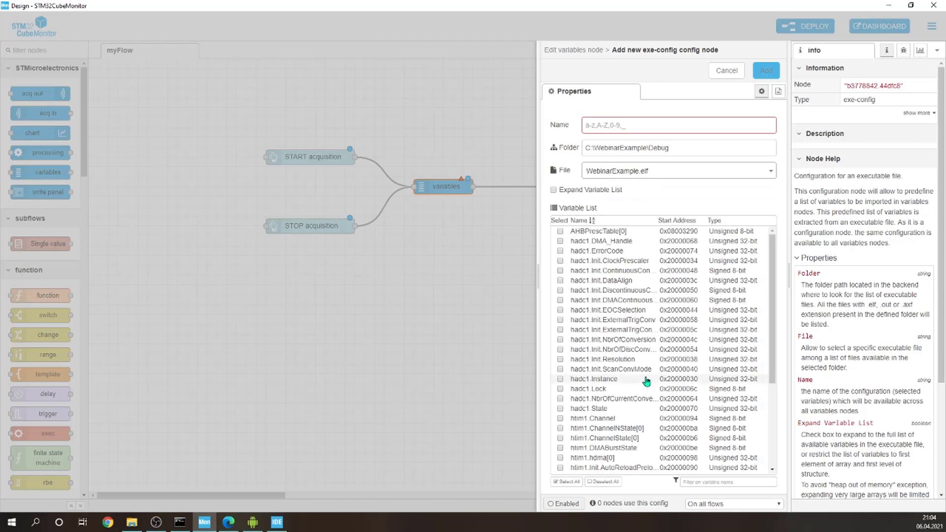
Step: Select the voltage and softCounter variables from the executable's variable list, consulting main.c in STM32CubeIDE in between
scroll(640, 377, down, 3)
scroll(623, 422, up, 3)
scroll(579, 310, down, 3)
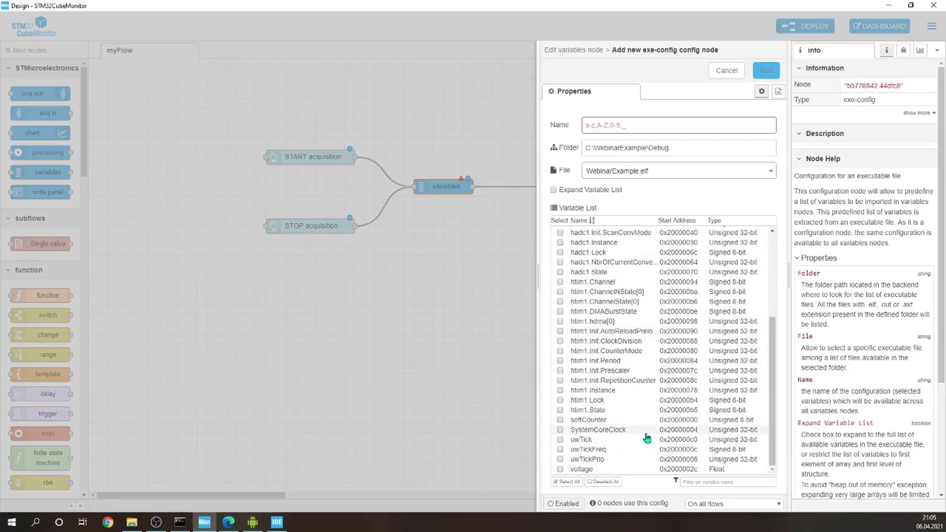
click(560, 469)
click(277, 523)
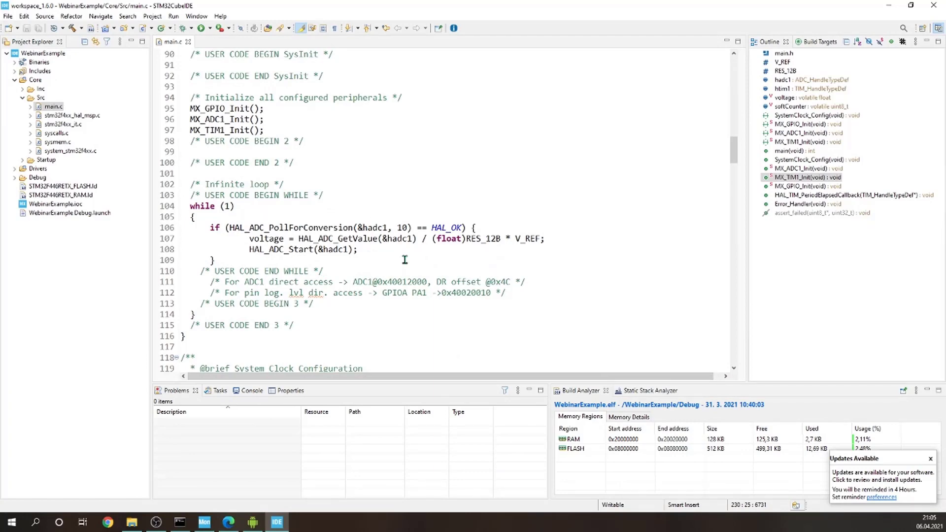
click(889, 5)
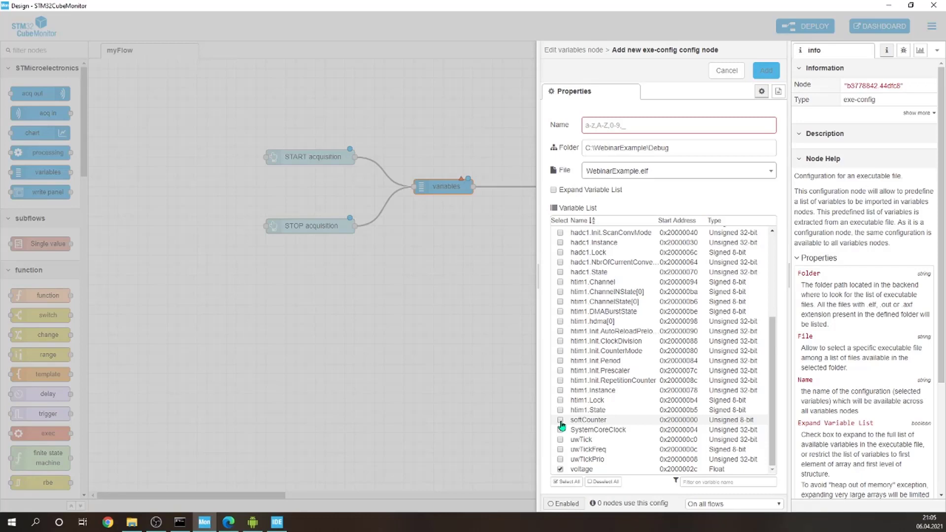
click(560, 420)
scroll(651, 321, up, 5)
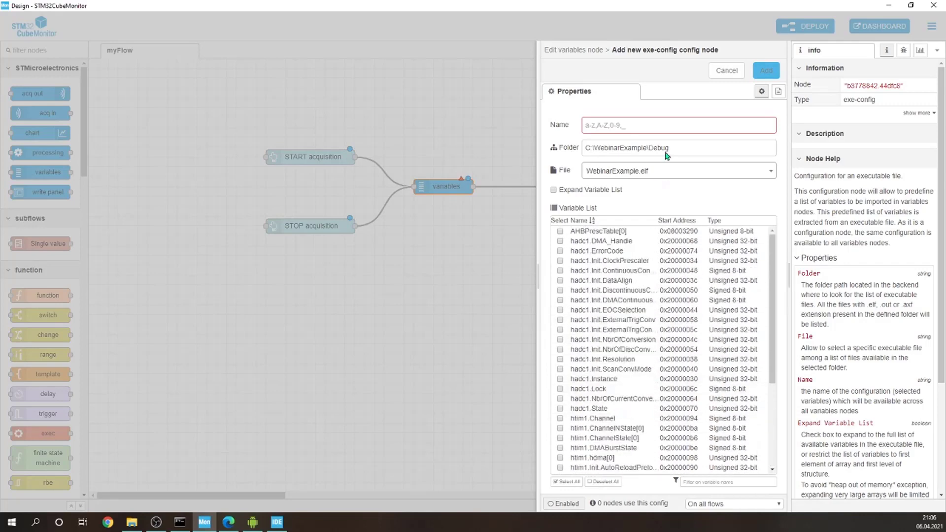
Step: Name the executable configuration "myVariables" and add it to the variables node
click(653, 124)
text(myVariables)
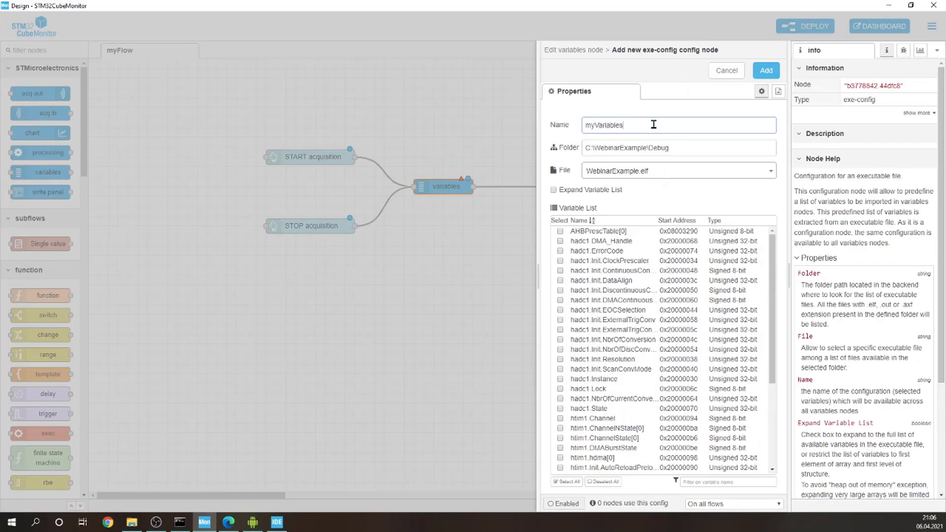
click(765, 69)
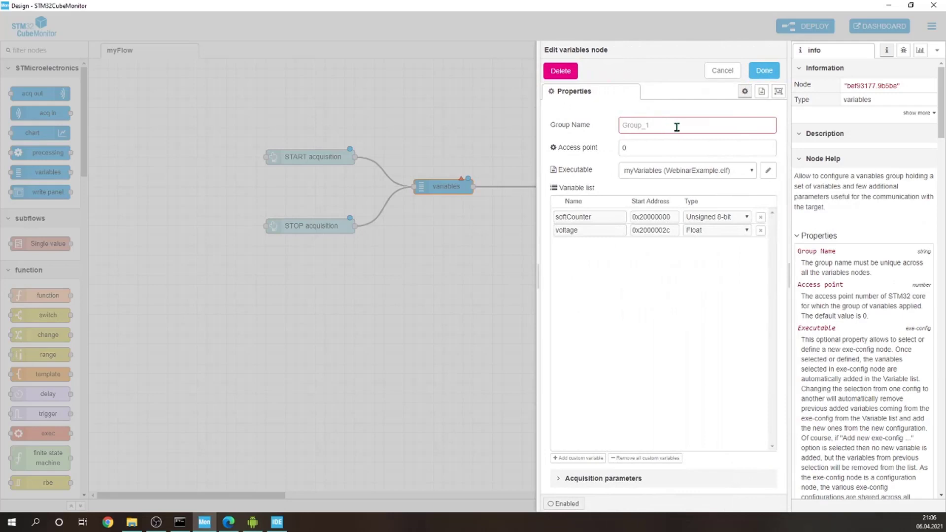
Step: Set the variables node's group name to "myVariables", keep the node enabled and apply the changes
click(675, 129)
text(myVariables)
click(686, 147)
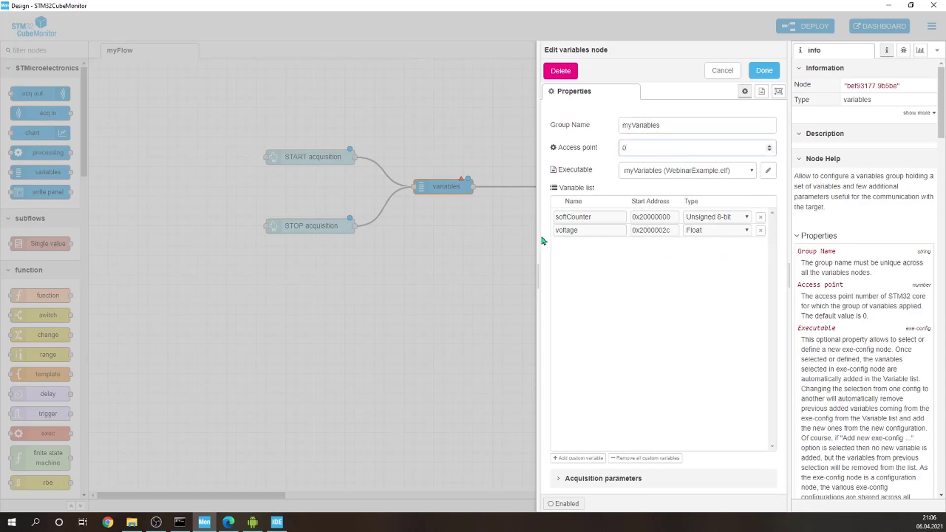
click(564, 503)
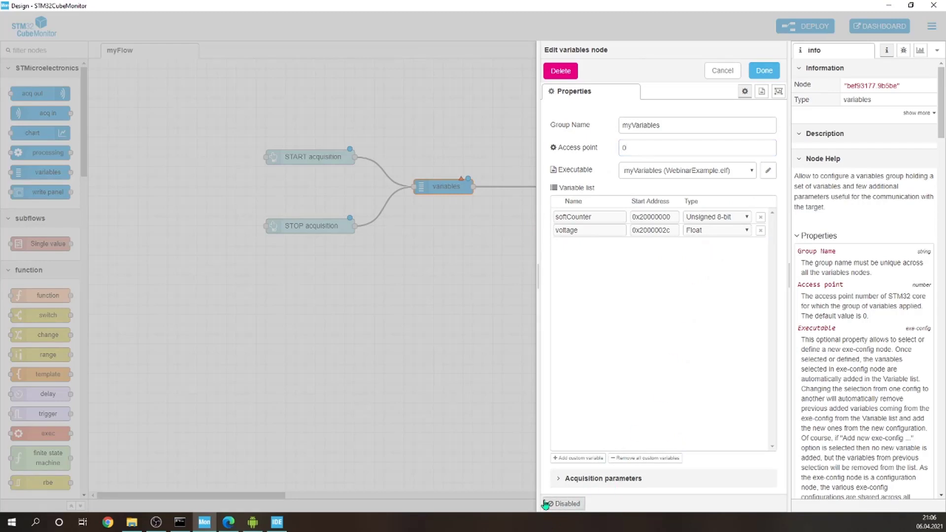
click(561, 503)
click(768, 72)
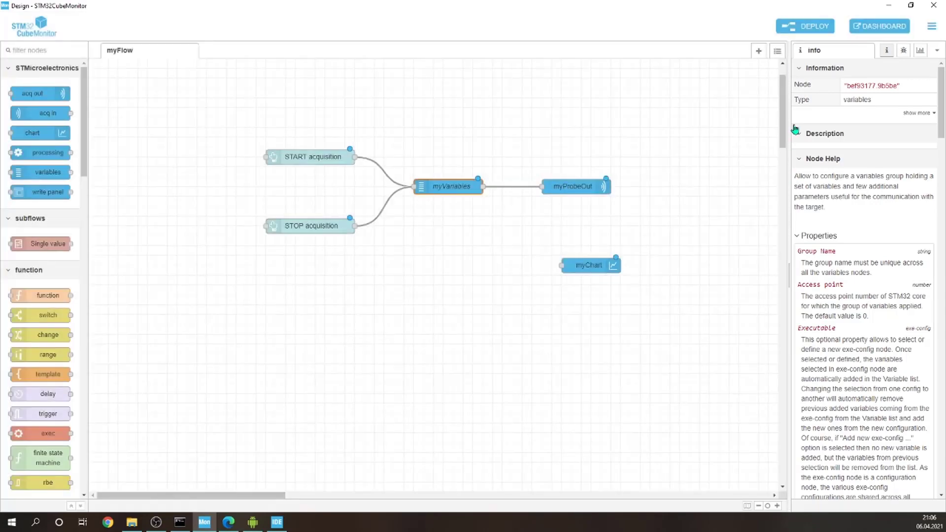
Step: Add a write panel node above the link between myVariables and myProbeOut, make room for it, and wire it between those two nodes
click(488, 221)
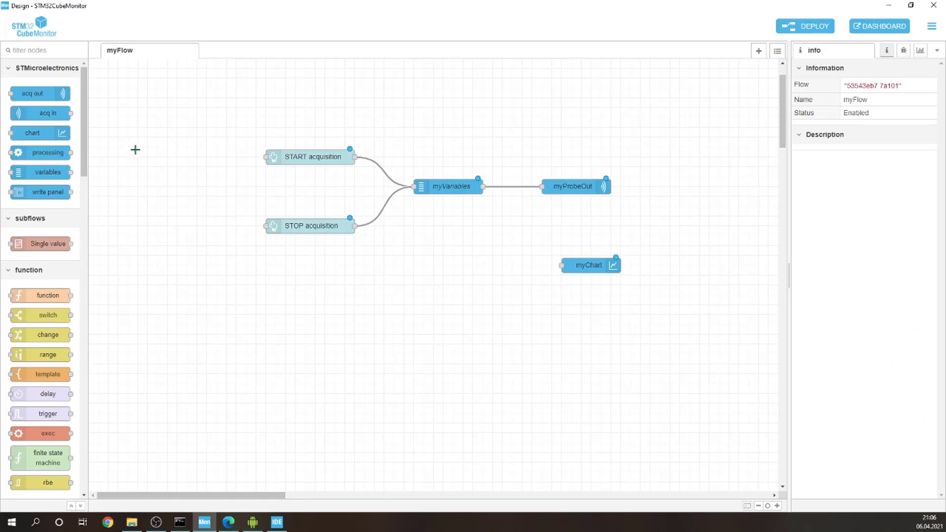
drag(47, 192, 518, 125)
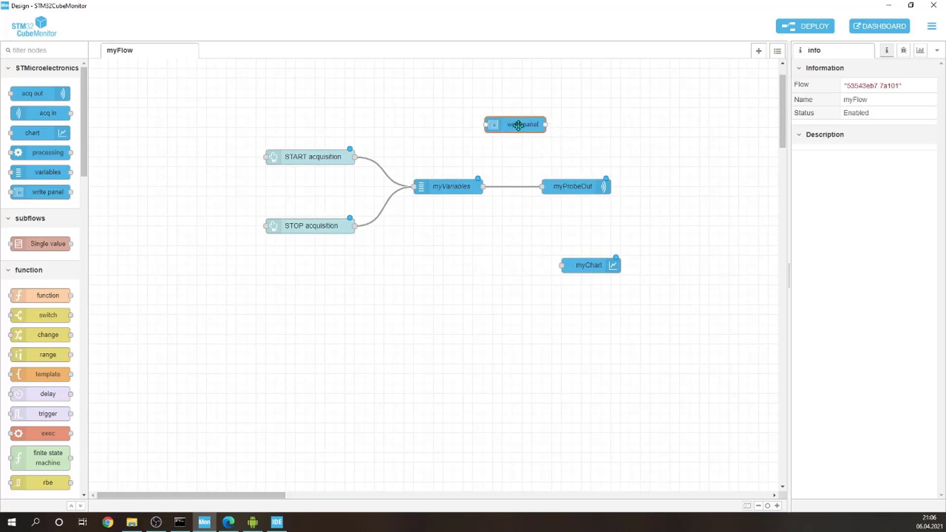
drag(570, 192, 619, 192)
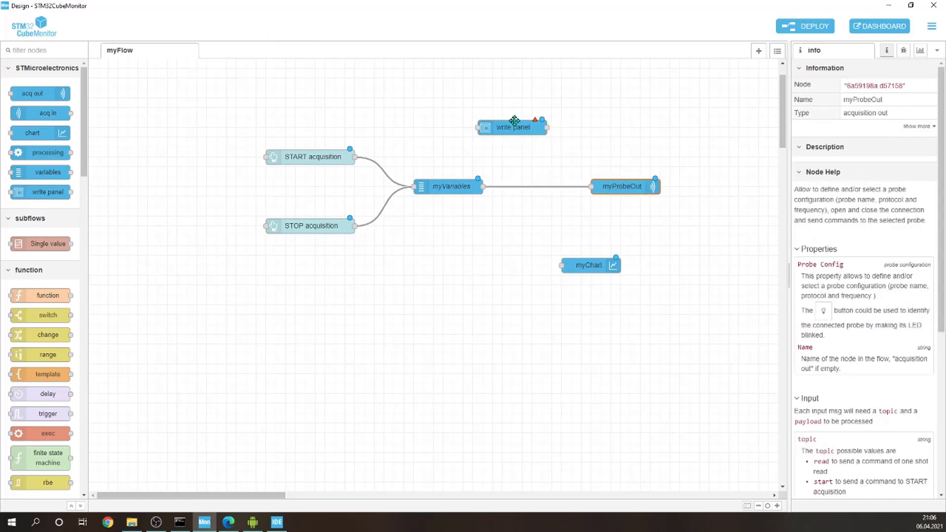
drag(514, 121, 540, 138)
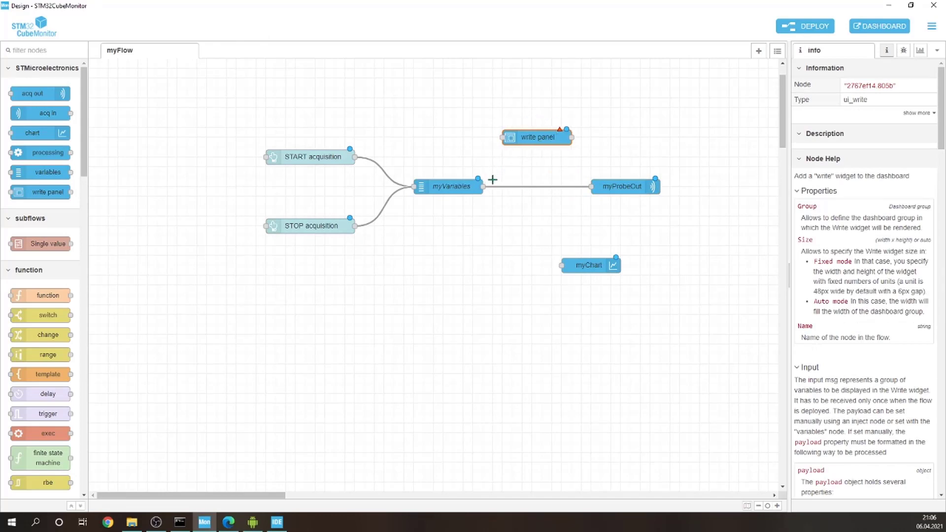
drag(483, 186, 503, 134)
drag(483, 186, 503, 137)
drag(573, 138, 582, 192)
Step: Assign the write panel node to the [Home] Chart group and name it "myPanel"
double_click(541, 132)
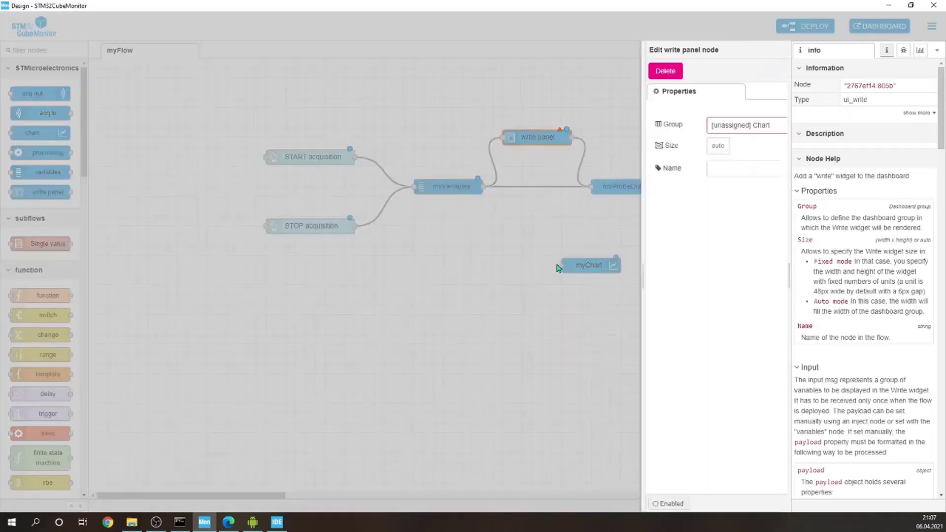
click(684, 127)
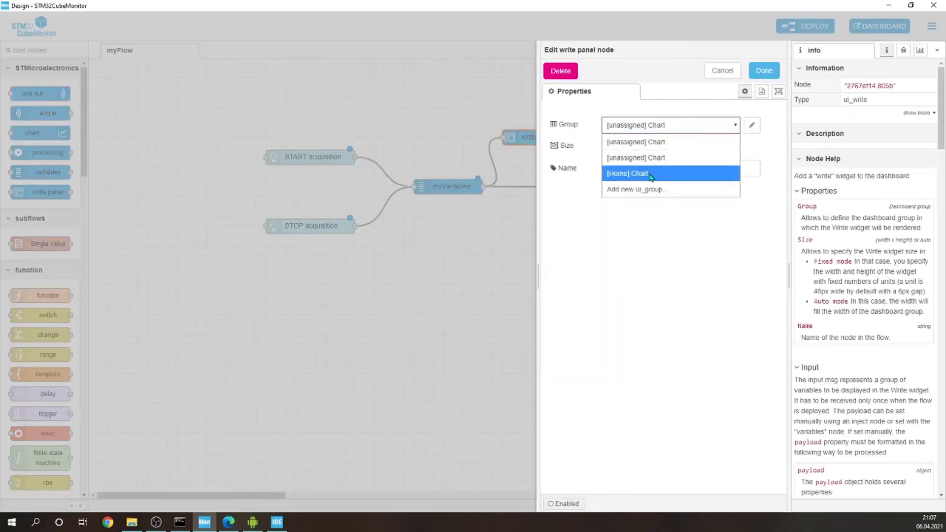
click(628, 174)
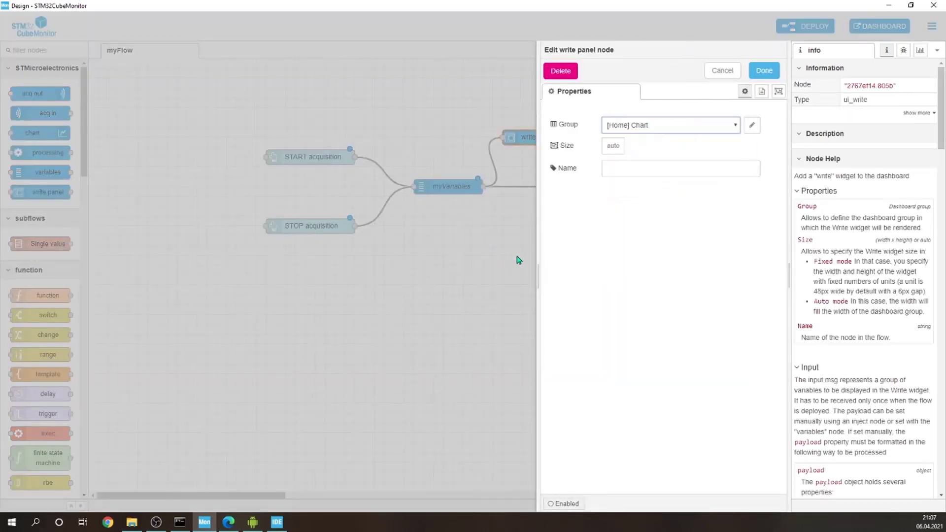
click(642, 167)
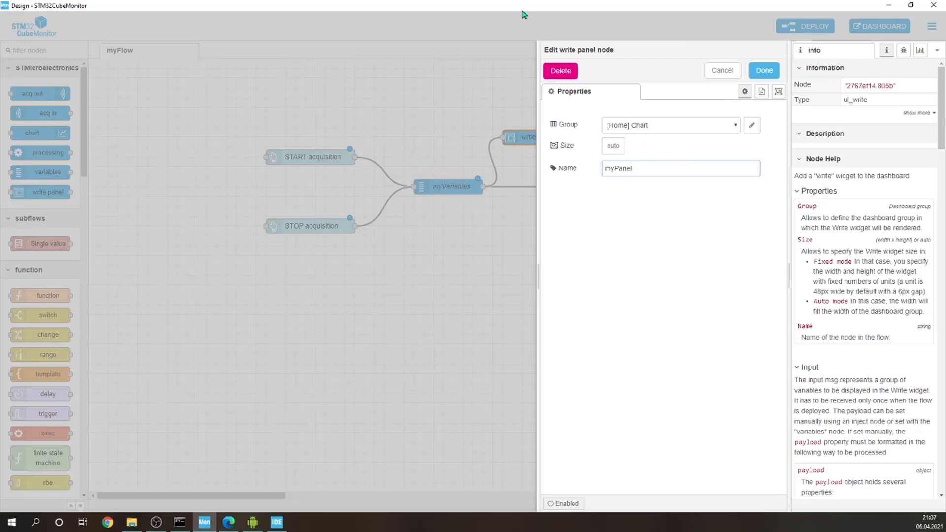
click(764, 71)
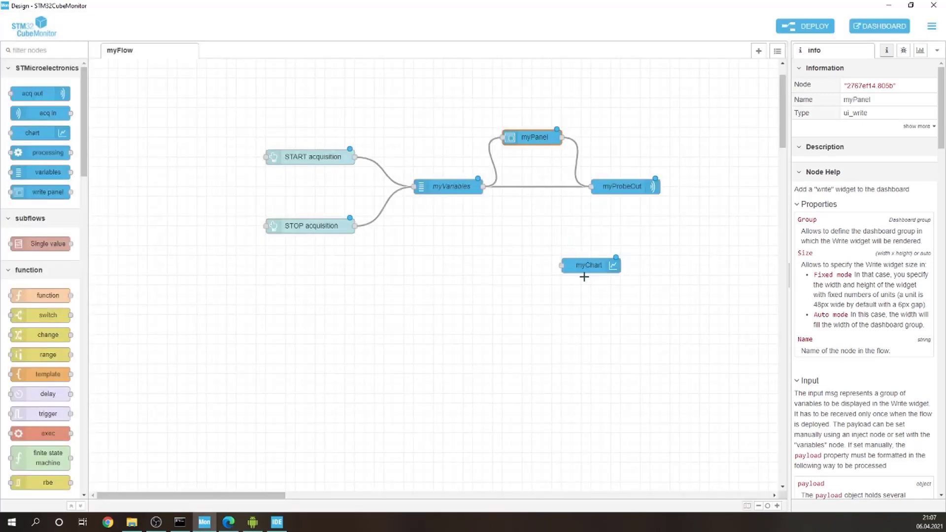
Step: Shift myChart slightly down and place an acquisition in node below the STOP acquisition button, level with the chart
drag(587, 266, 586, 286)
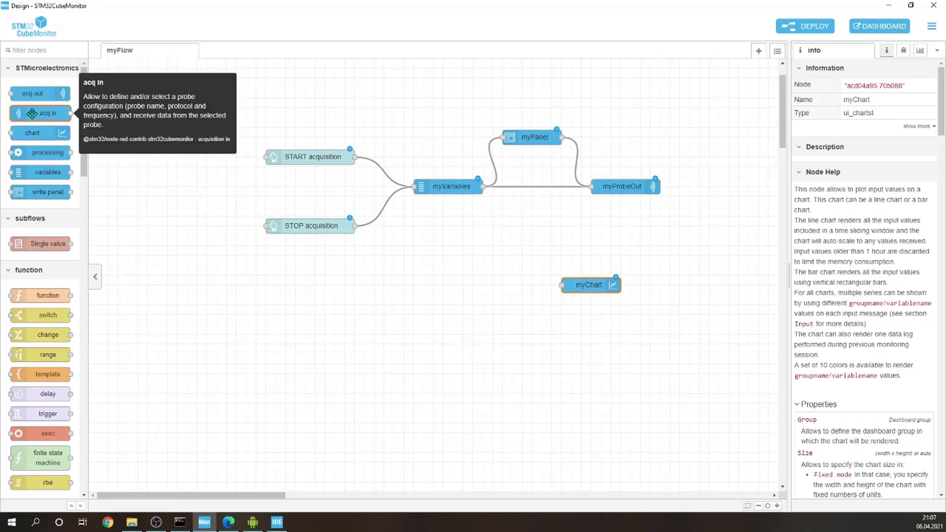
drag(33, 111, 297, 287)
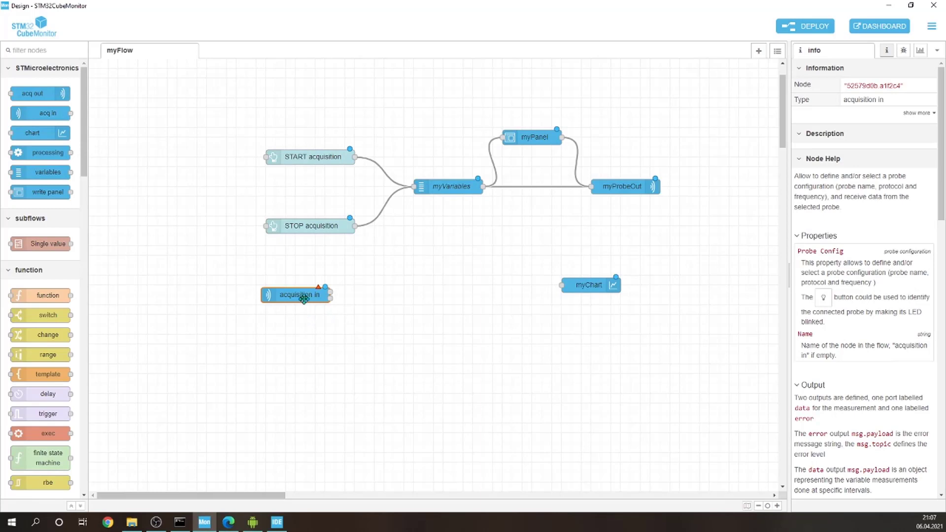
drag(306, 297, 331, 288)
click(328, 338)
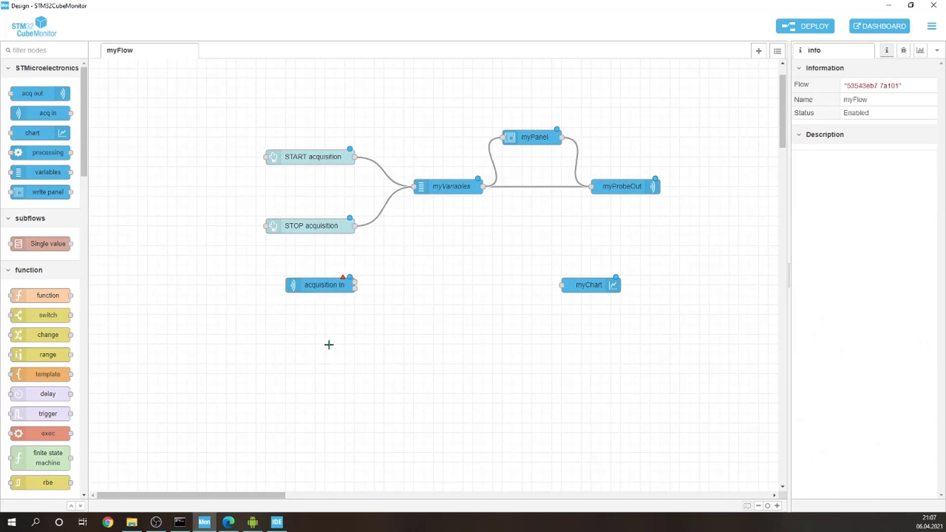
Step: Assign the ST-Link v2-1B SWD 1.8 MHz probe configuration to the acquisition in node, name it "myProbeIn" and move it closer to myChart
double_click(324, 286)
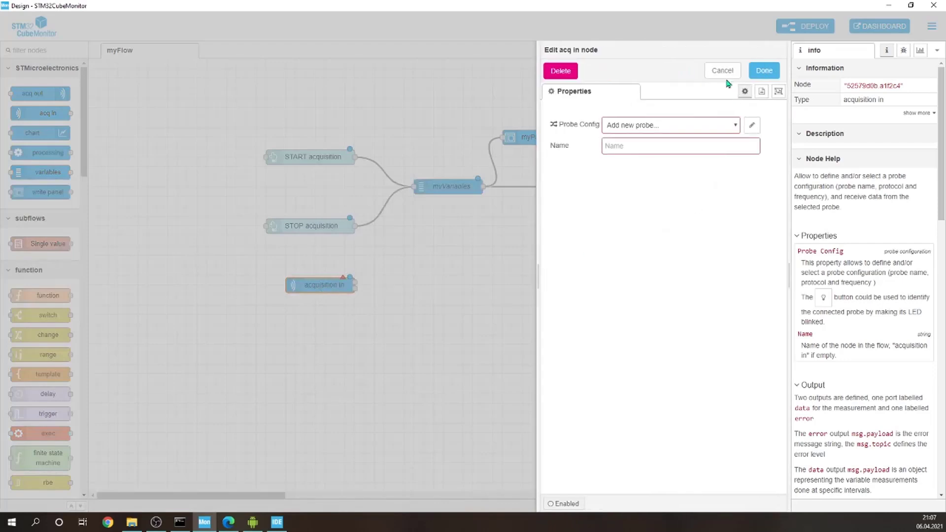
click(678, 124)
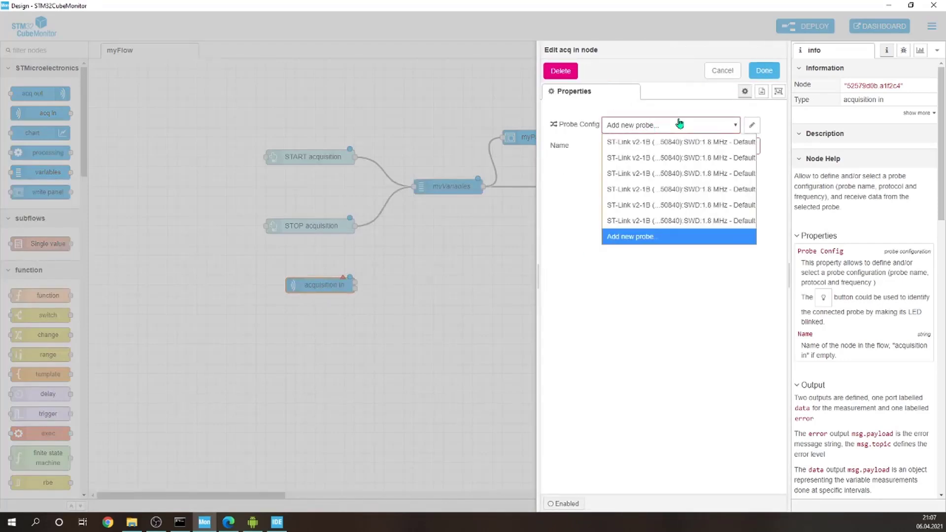
click(680, 228)
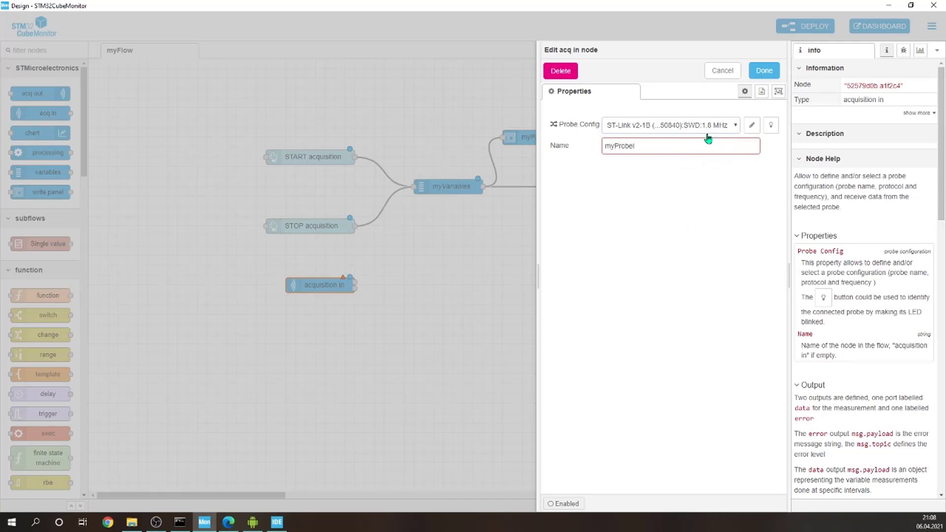
click(764, 70)
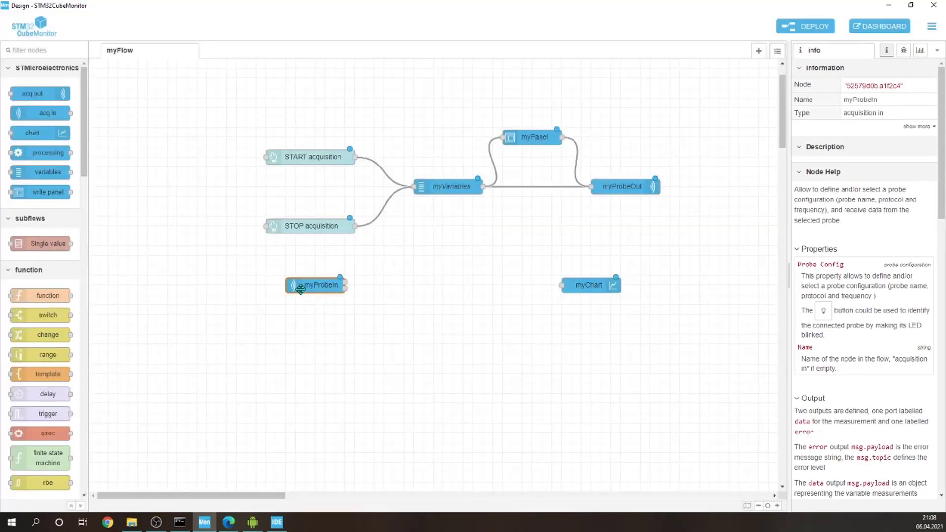
drag(327, 287, 398, 288)
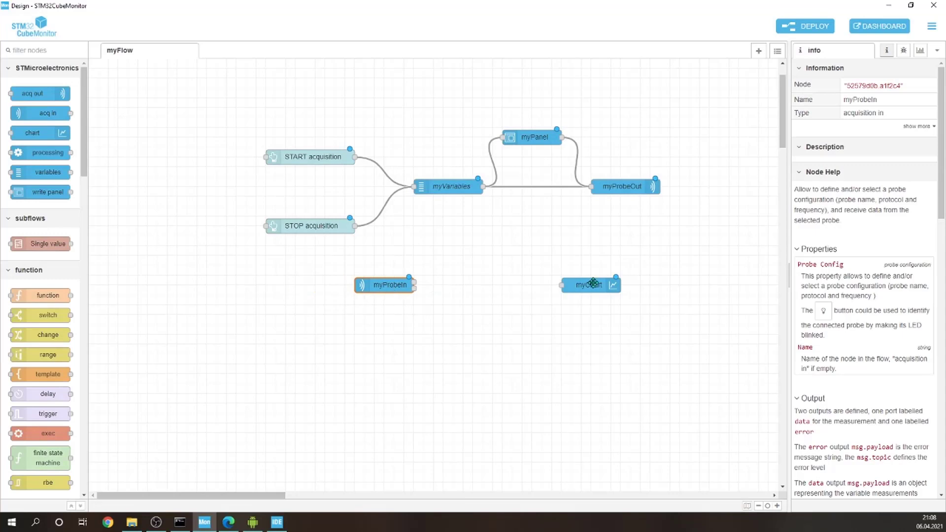
Step: Place a processing node between myProbeIn and myChart, make room for it, and wire myProbeIn's data output through it to the chart
click(598, 286)
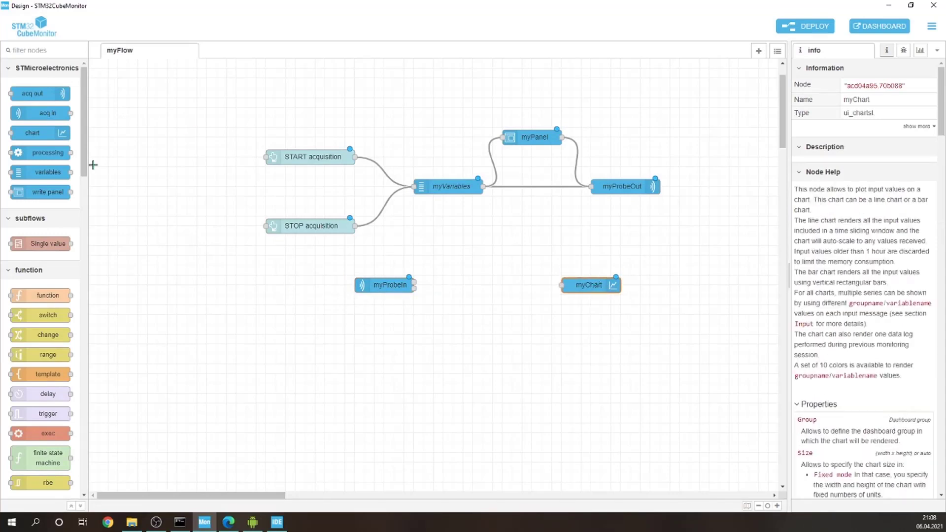
drag(35, 155, 496, 289)
drag(586, 289, 591, 290)
click(504, 293)
drag(504, 294, 509, 284)
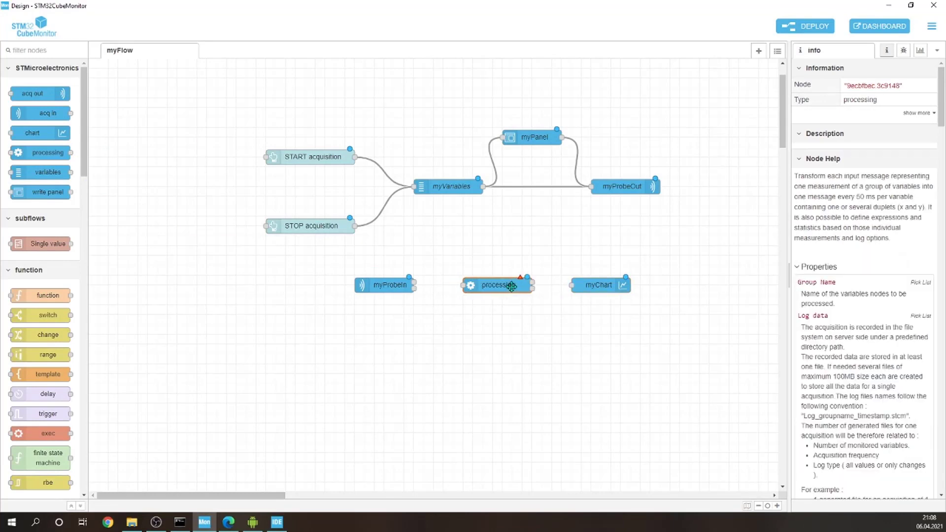
drag(588, 291, 608, 290)
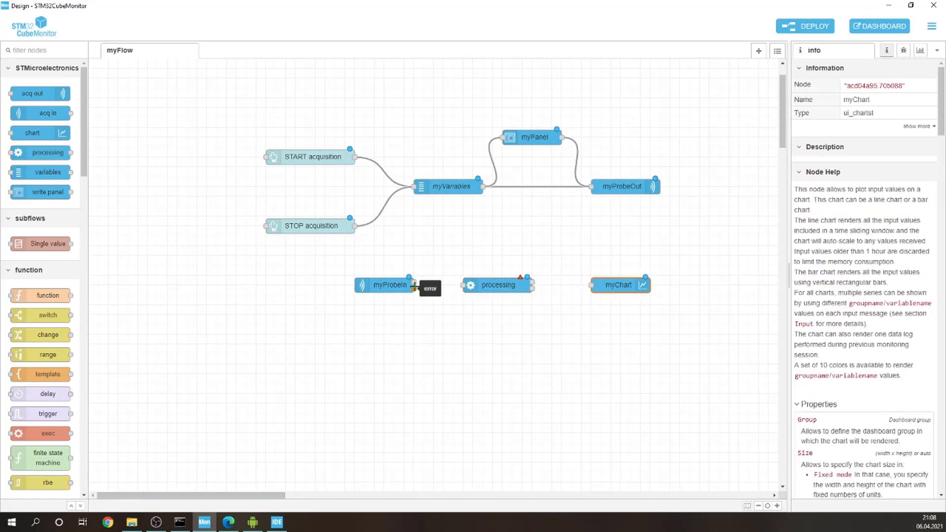
drag(414, 282, 464, 285)
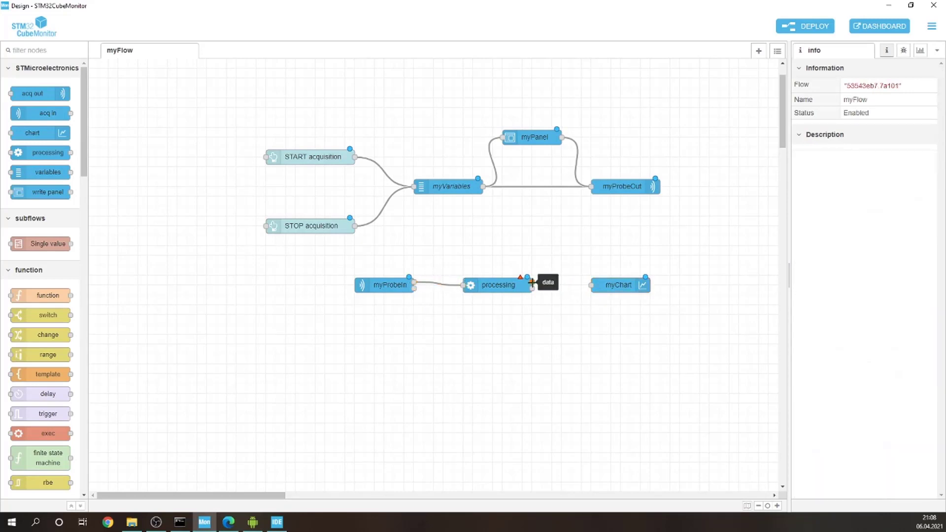
drag(533, 283, 592, 285)
Step: Assign the myVariables group to the processing node and set its log option to "Log only changes"
double_click(492, 285)
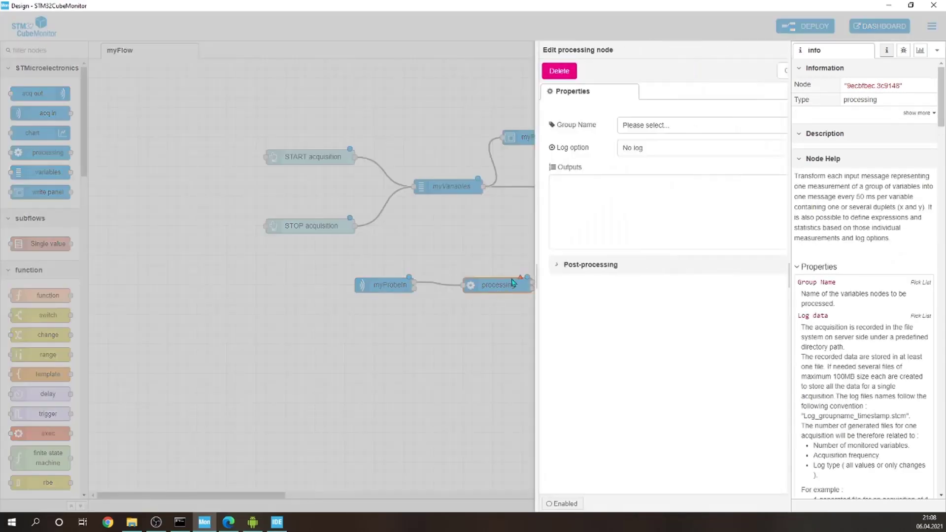
click(611, 126)
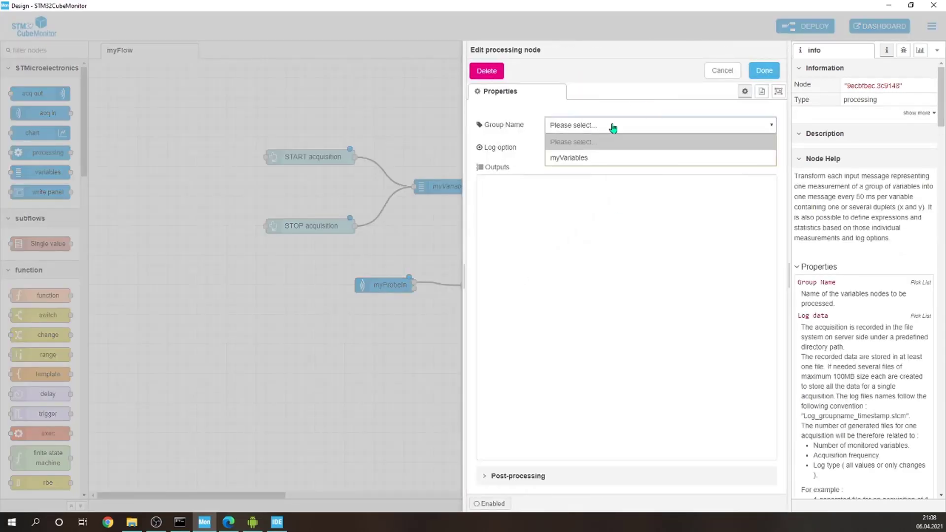
click(576, 158)
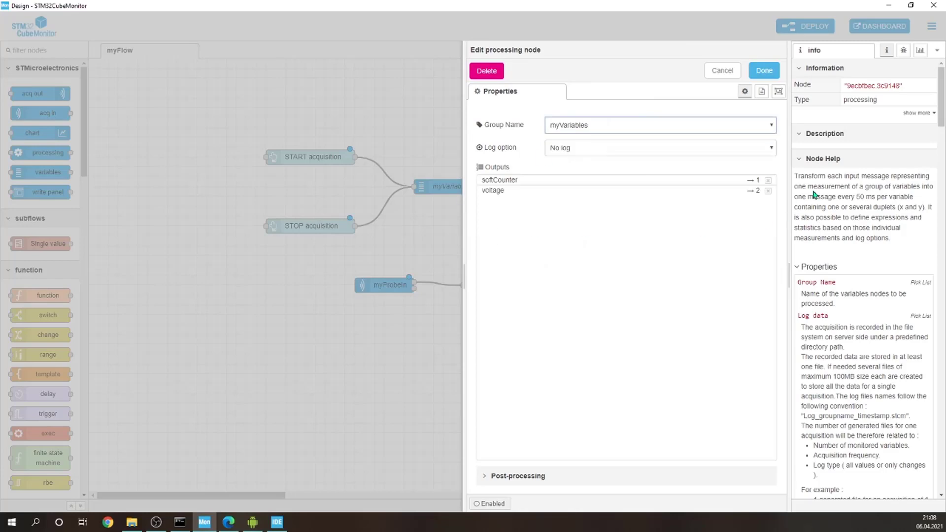
click(481, 192)
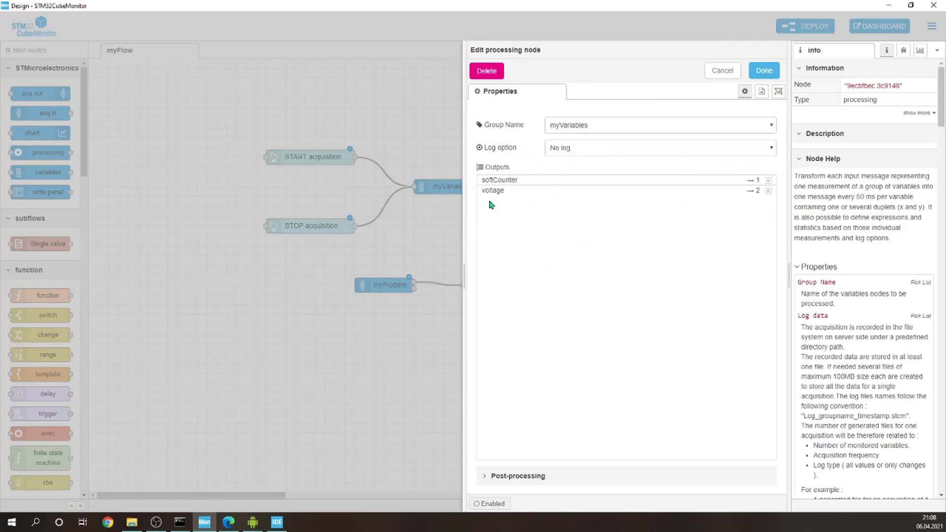
click(765, 72)
click(635, 150)
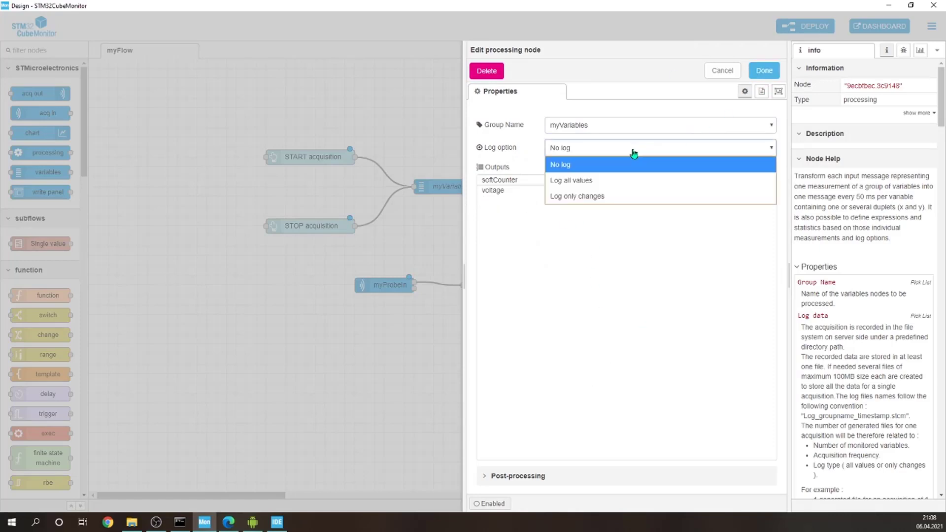
click(598, 197)
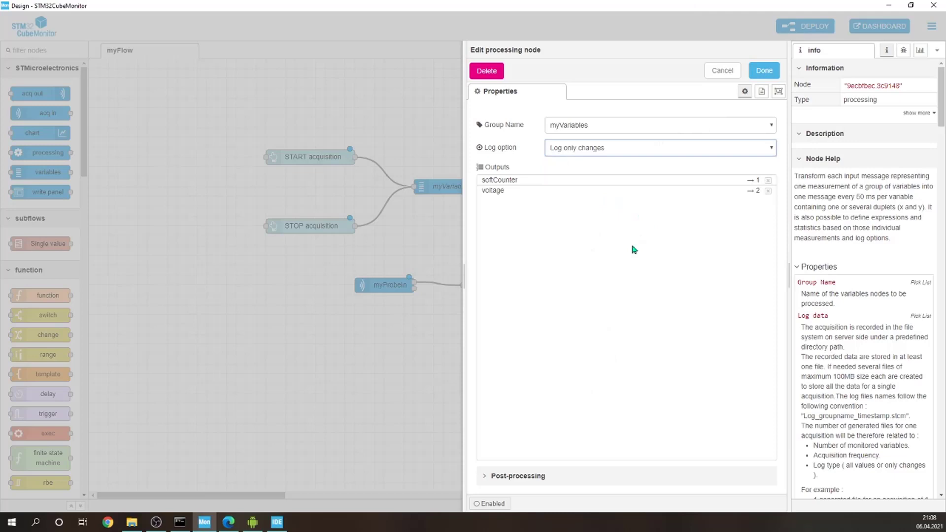
click(764, 70)
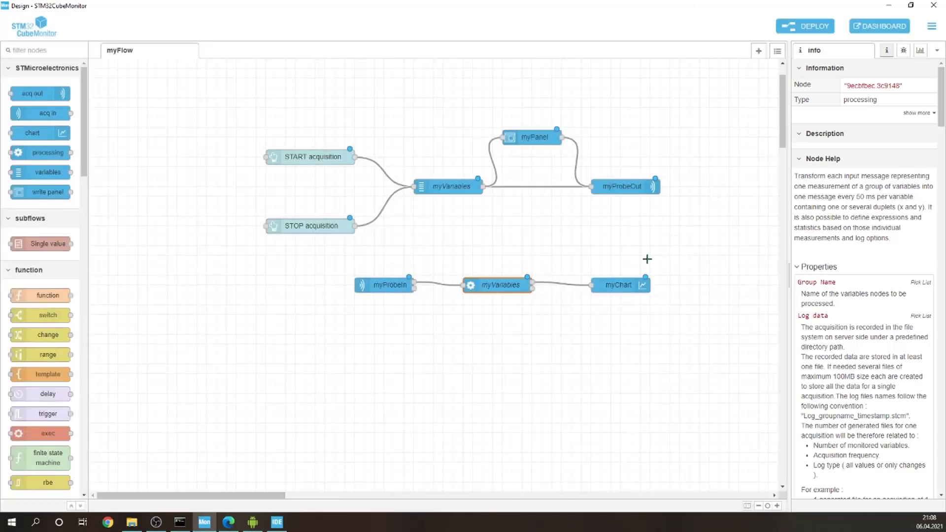
Step: Spread out the myProbeIn, processing and myChart nodes, raising the outer two slightly, and deploy the flow
drag(618, 284, 640, 275)
drag(496, 285, 477, 286)
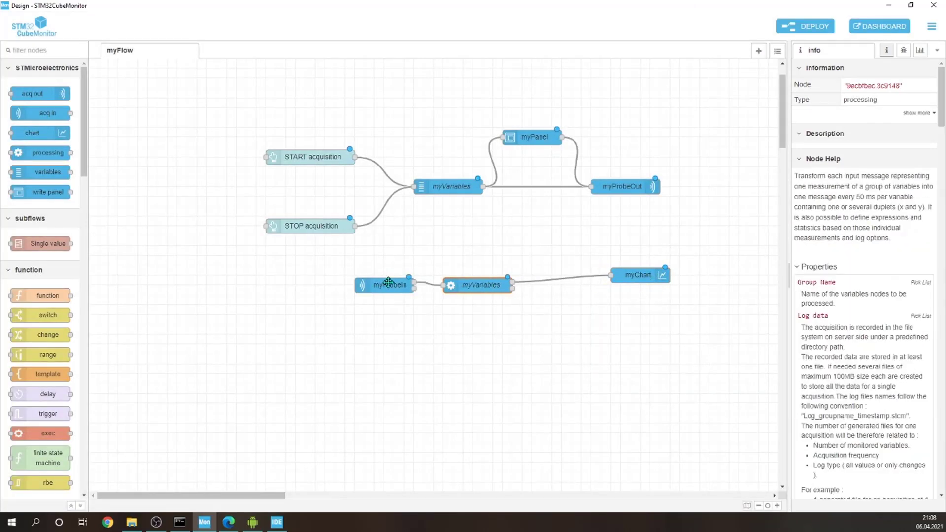
drag(388, 281, 349, 272)
drag(640, 279, 611, 278)
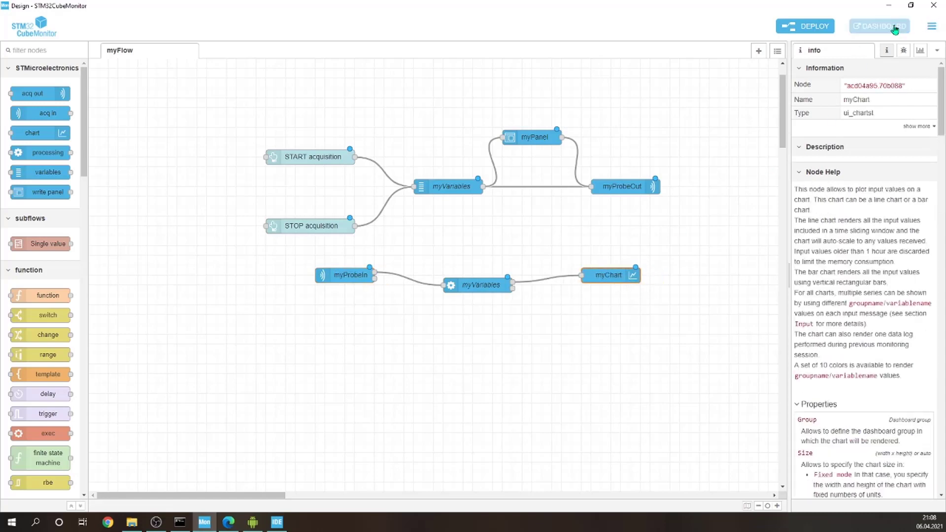
click(813, 27)
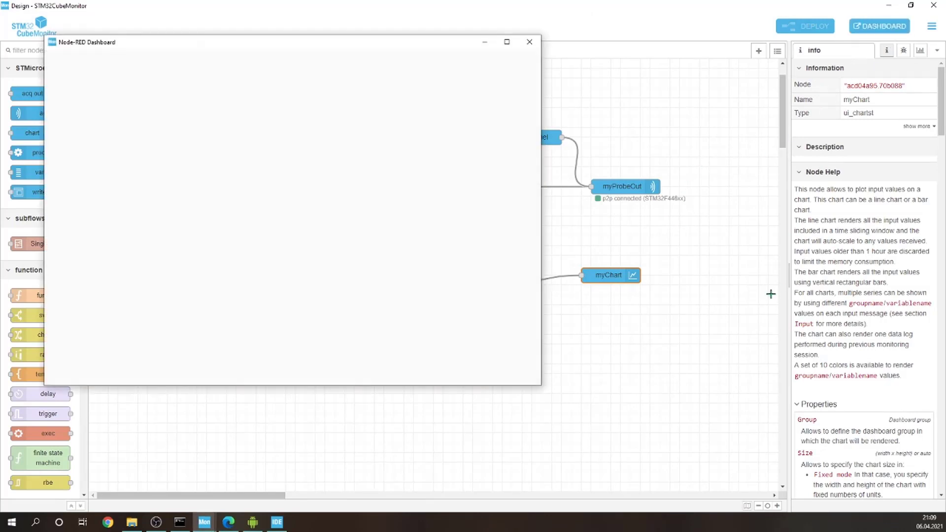
Step: Examine the order of the chart and buttons on the dashboard, then close the dashboard window
drag(400, 67, 555, 82)
scroll(578, 251, down, 3)
scroll(458, 322, up, 3)
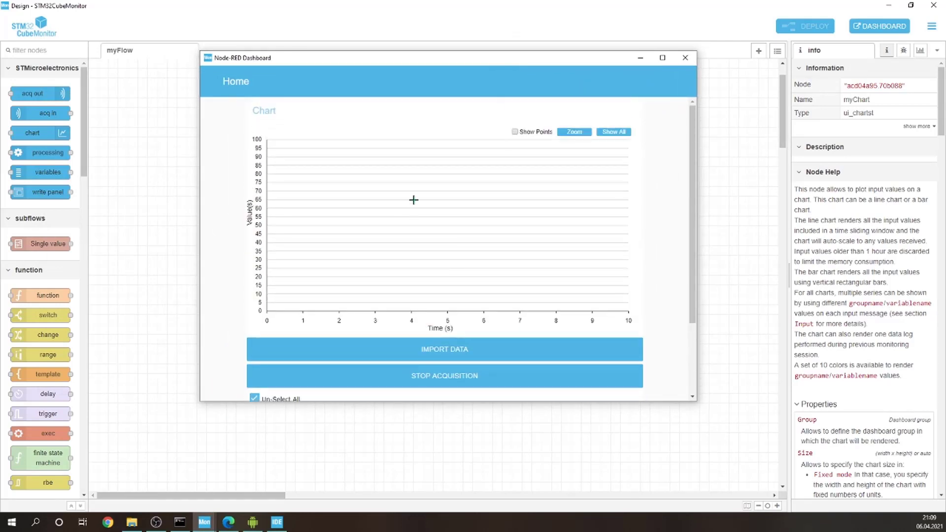
scroll(622, 293, down, 3)
scroll(629, 293, up, 3)
click(684, 58)
Step: Reorder the dashboard's Chart group as START acquisition, STOP acquisition, myChart, myPanel, and redeploy the flow
click(920, 50)
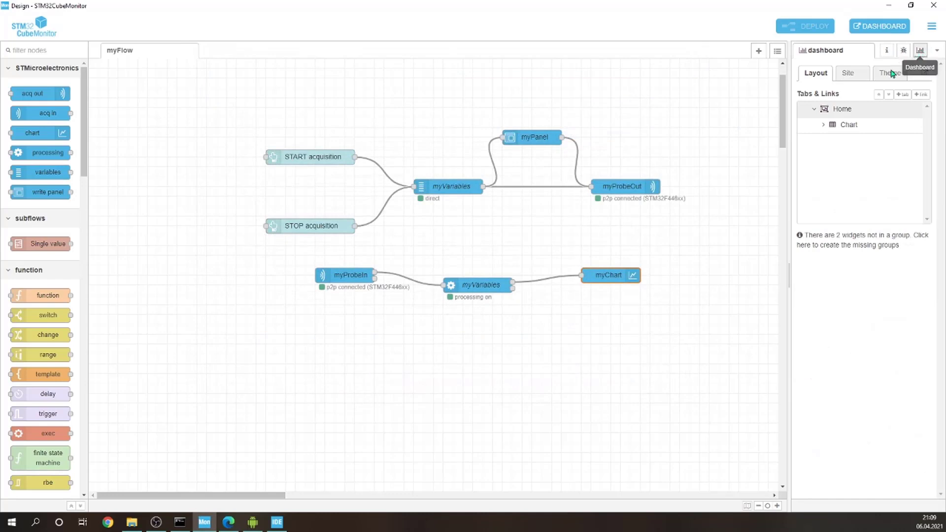
click(822, 127)
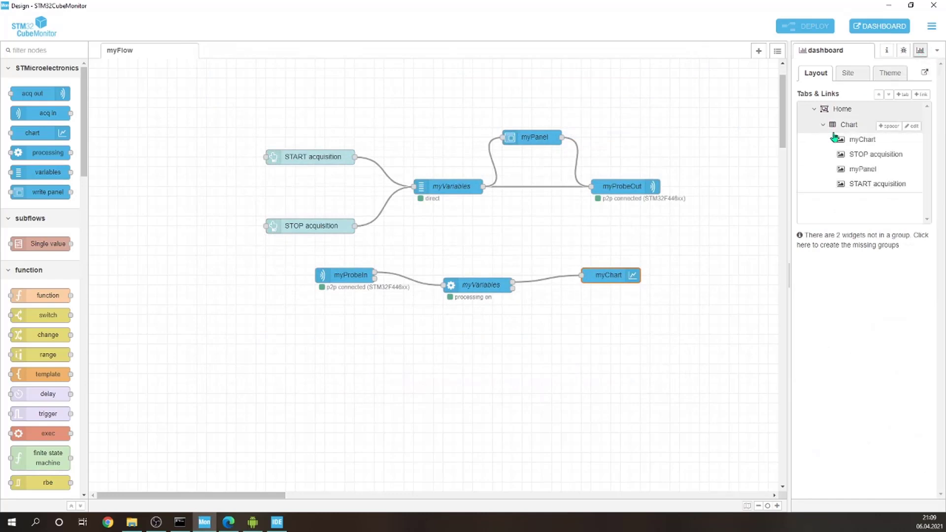
drag(867, 183, 865, 153)
mouse_move(870, 192)
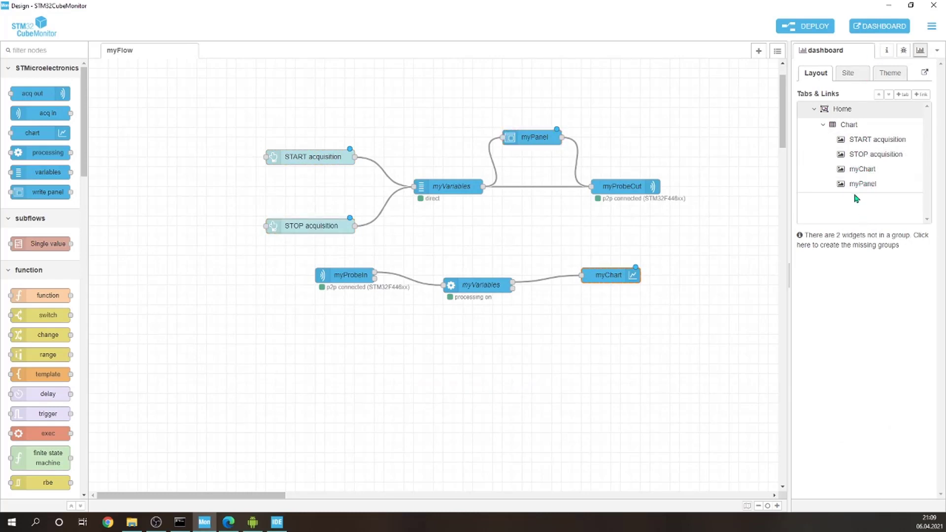
click(805, 26)
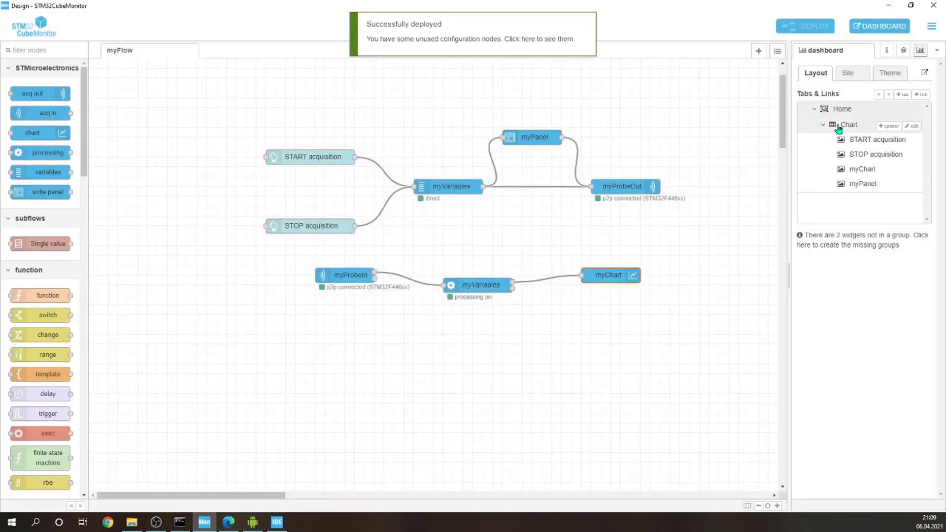
Step: Open the dashboard and examine the acquisition buttons, chart and write panel against the flow's nodes
click(880, 26)
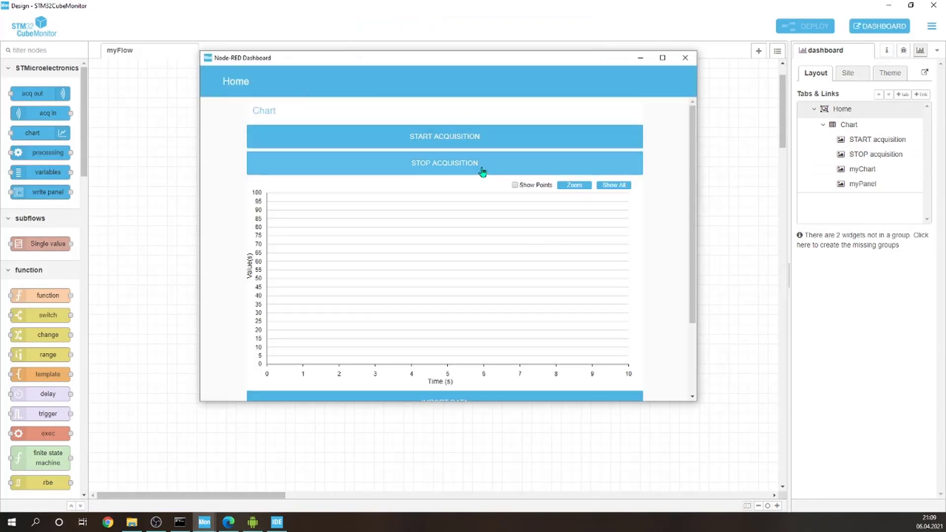
scroll(659, 232, down, 2)
scroll(267, 312, up, 2)
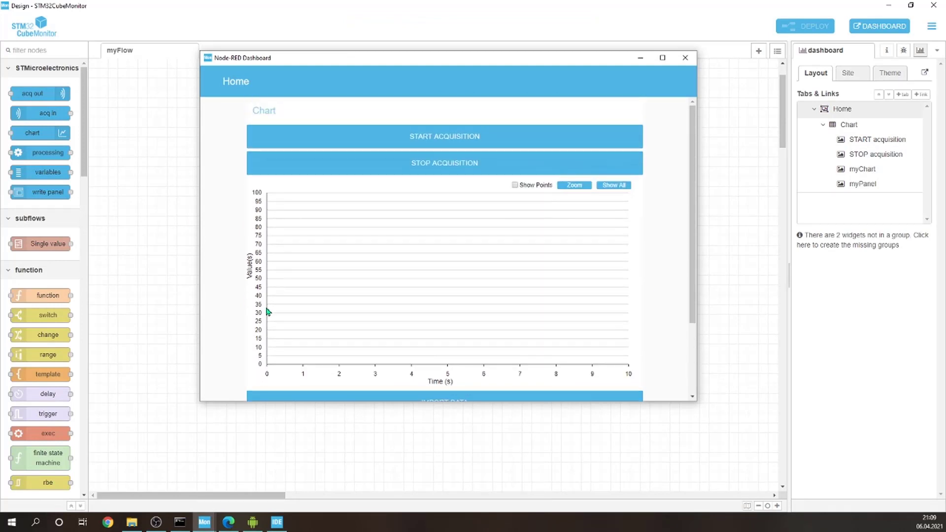
scroll(636, 269, down, 2)
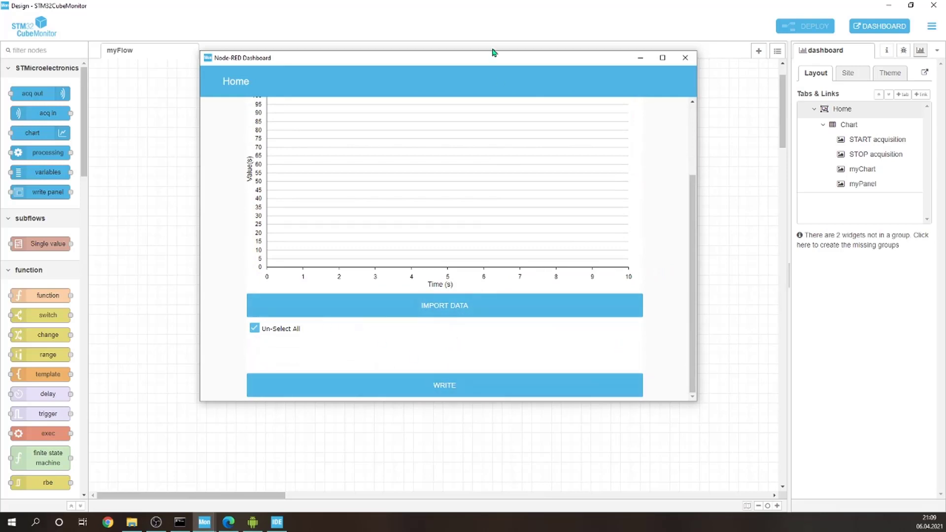
drag(470, 56, 444, 193)
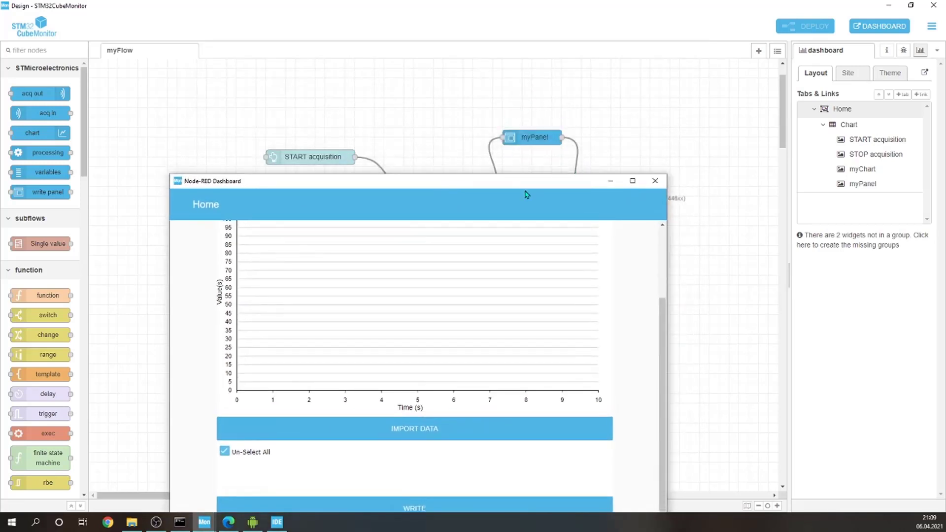
drag(521, 185, 527, 254)
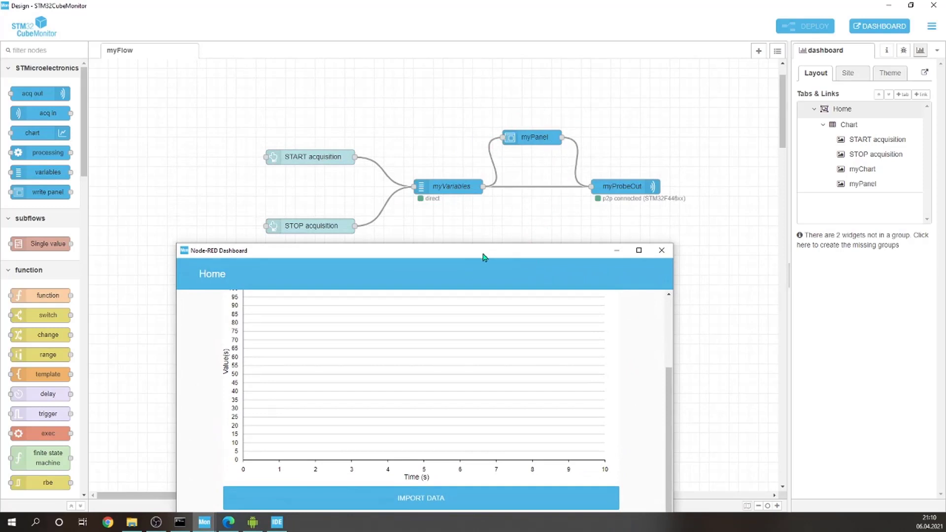
drag(483, 253, 481, 84)
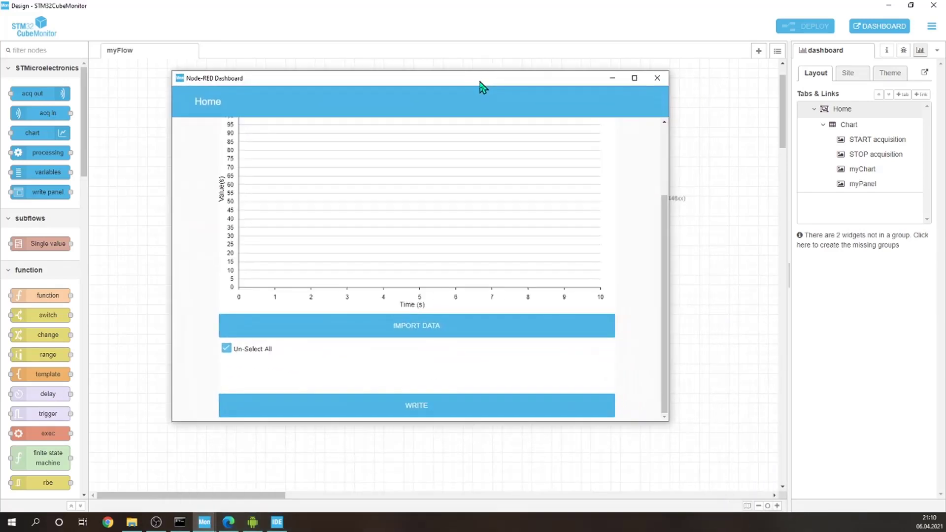
scroll(549, 228, up, 2)
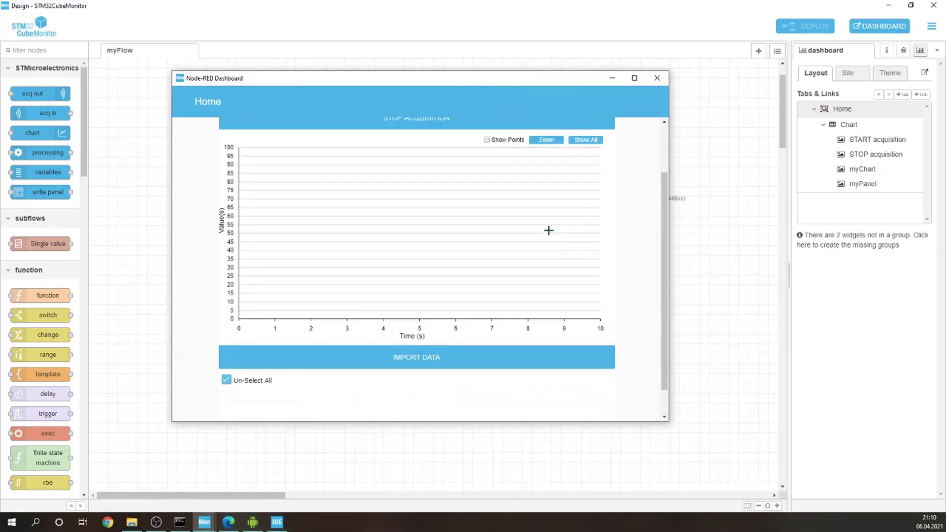
drag(494, 86, 530, 93)
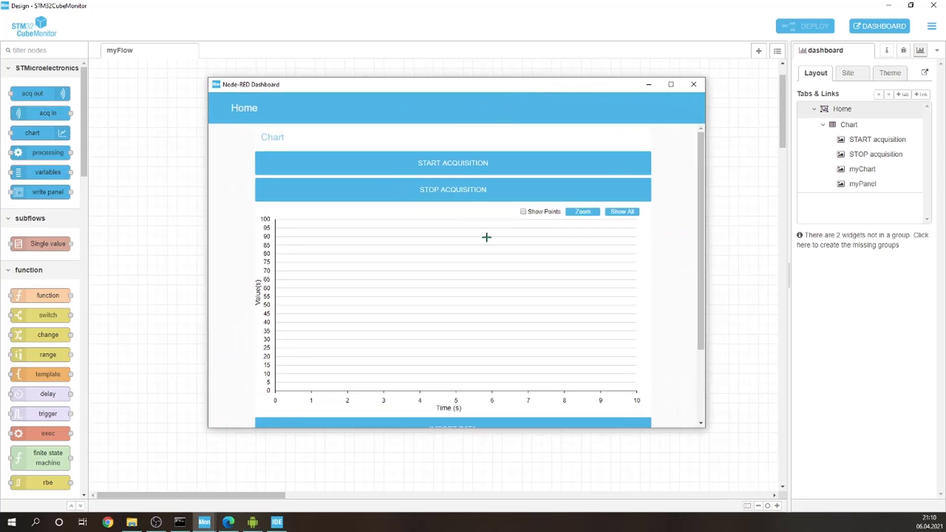
scroll(488, 236, down, 3)
scroll(488, 222, up, 1)
scroll(484, 212, up, 2)
Step: Start the acquisition, check the softCounter and voltage plots, and maximize the dashboard window
click(476, 167)
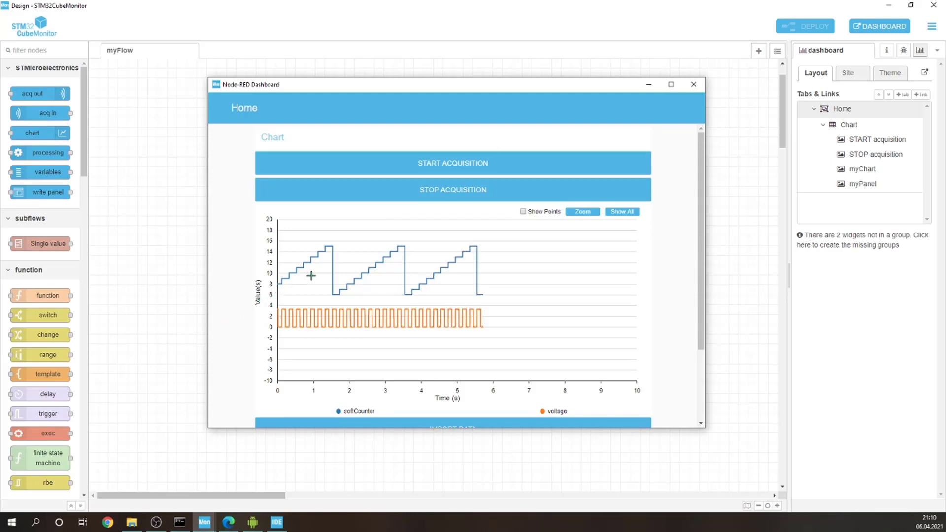
scroll(377, 359, down, 2)
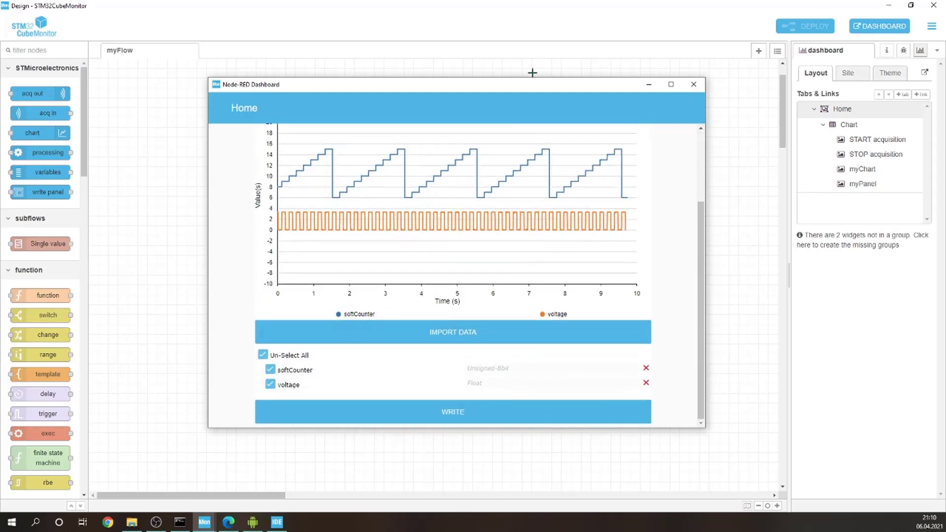
drag(512, 86, 549, 5)
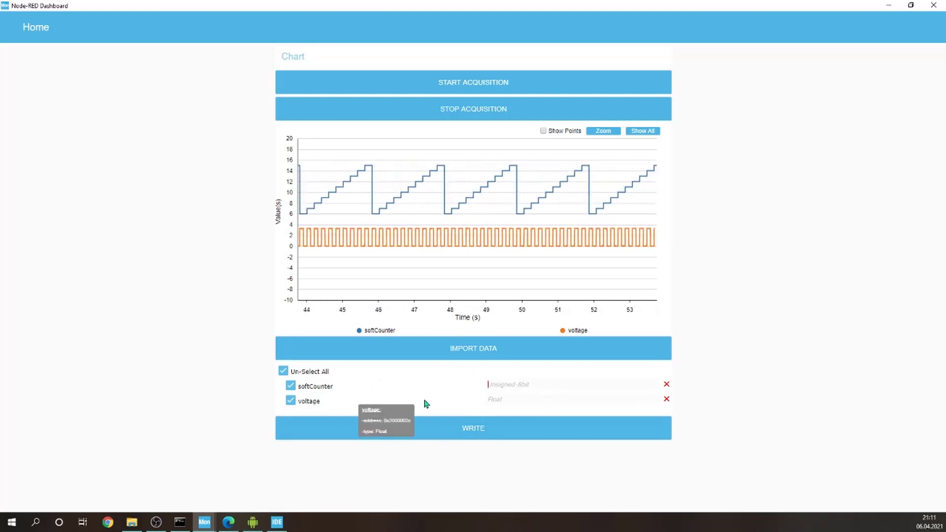
Step: Enter 0 as softCounter's write value, deselect voltage in the write panel, and close the dashboard window
text(0)
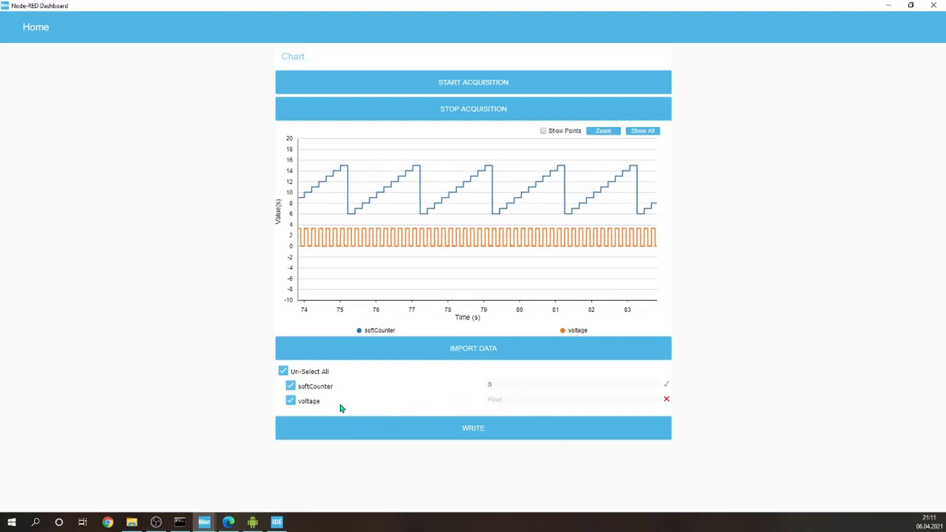
click(291, 401)
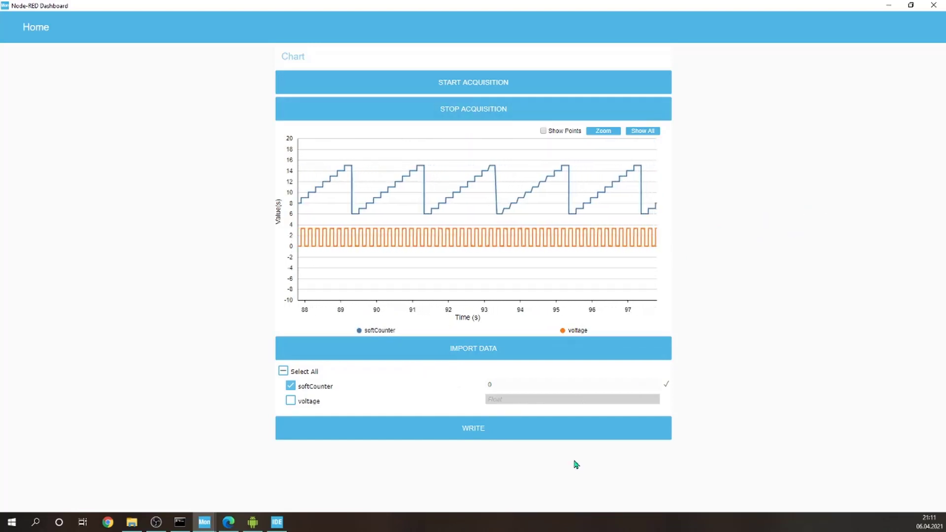
drag(514, 6, 435, 64)
click(670, 61)
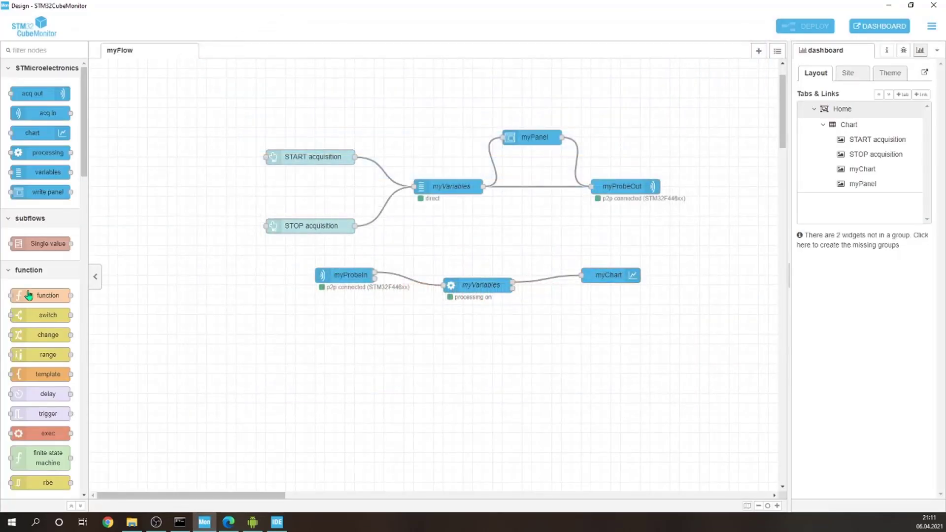
Step: Add a dashboard button node to myFlow, below the processing myVariables node
scroll(29, 343, down, 10)
scroll(29, 343, down, 15)
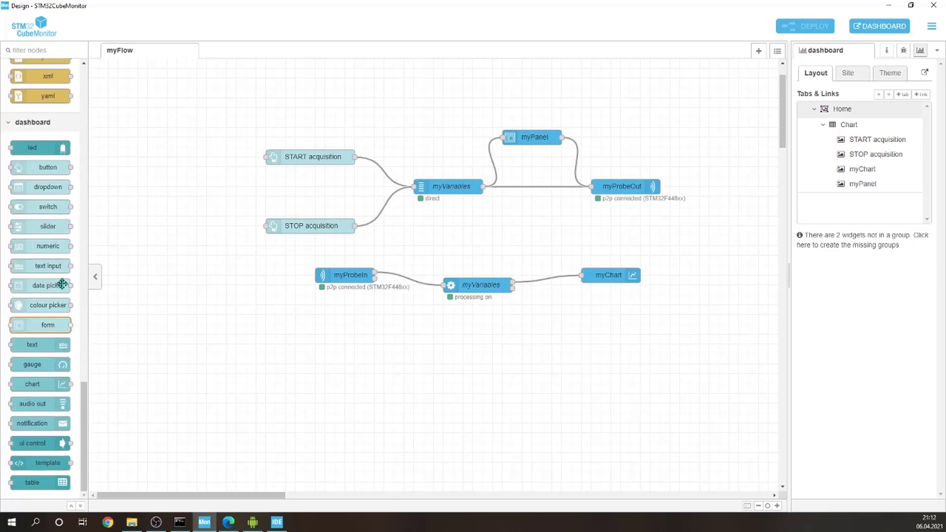
drag(48, 167, 522, 346)
click(561, 344)
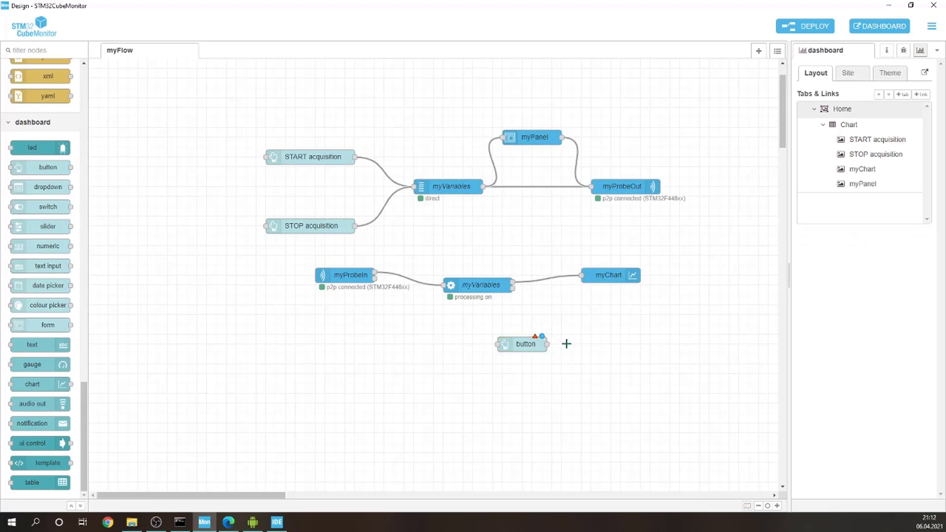
Step: Configure the new button node with group [Home] Chart, label CLEAR and topic clear
double_click(529, 343)
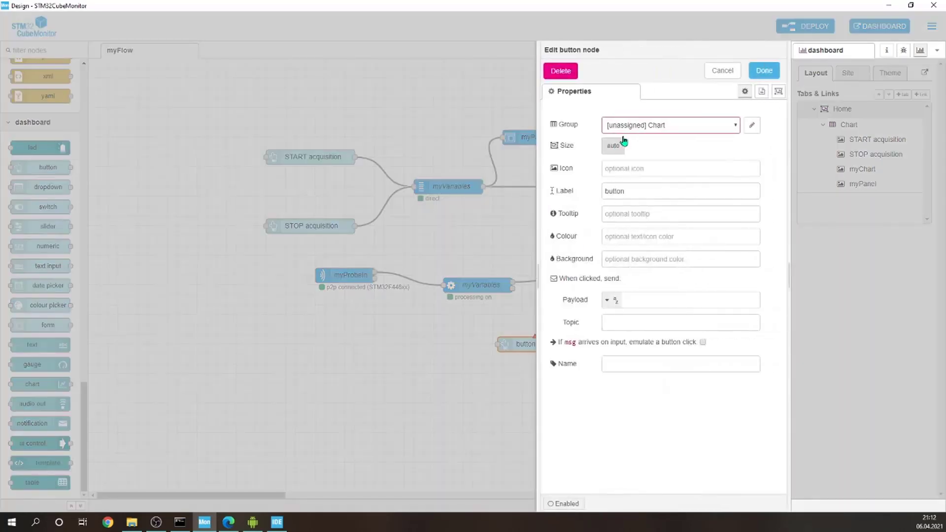
click(658, 123)
click(638, 173)
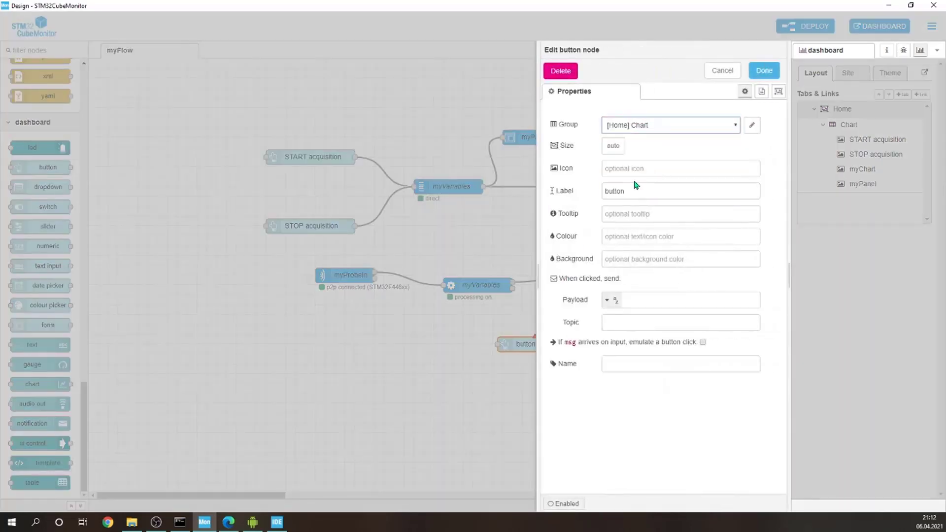
drag(640, 192, 586, 195)
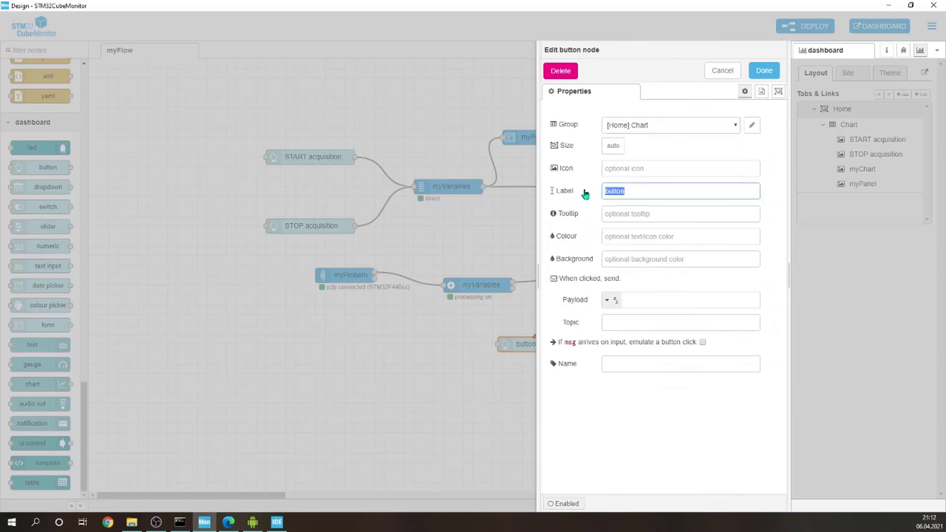
text(CLEAR)
click(689, 320)
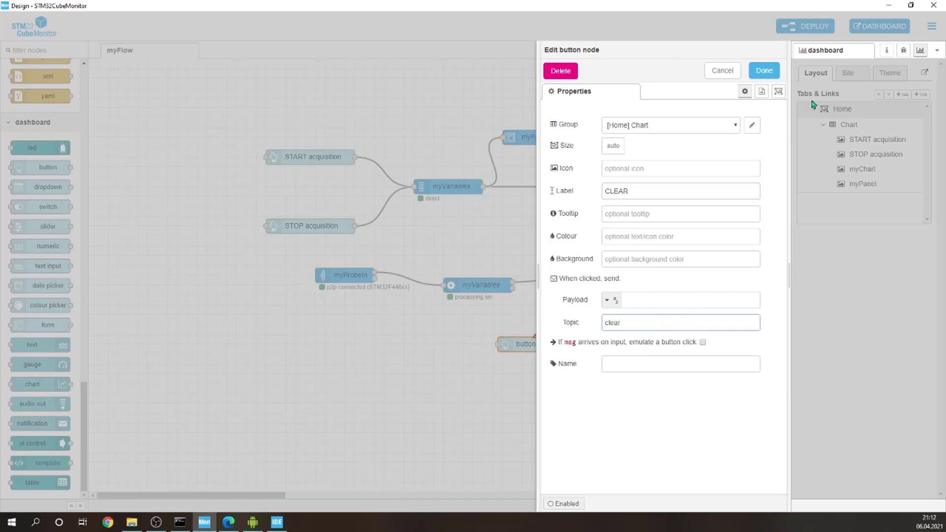
click(763, 73)
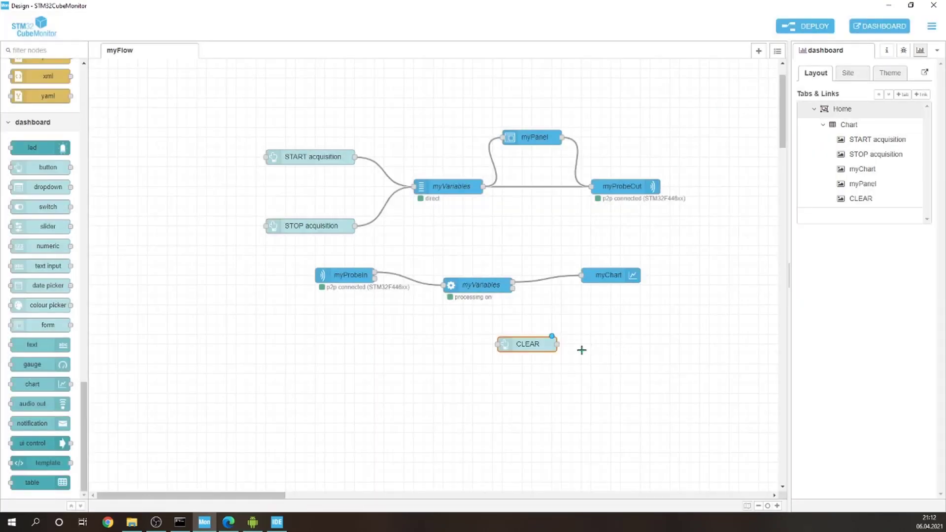
Step: Wire the CLEAR button's output to myChart's input and place CLEAR between STOP acquisition and myChart in the dashboard's Chart group
drag(556, 344, 581, 275)
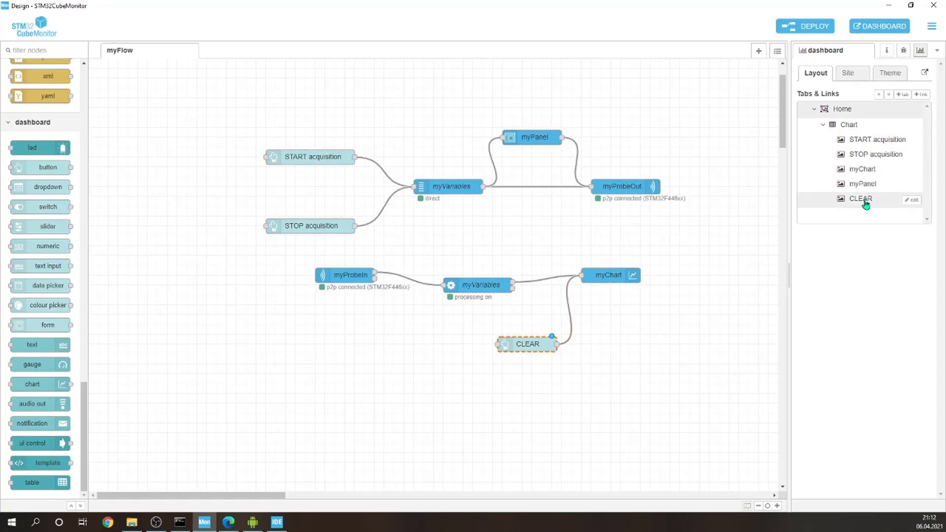
drag(858, 205, 865, 175)
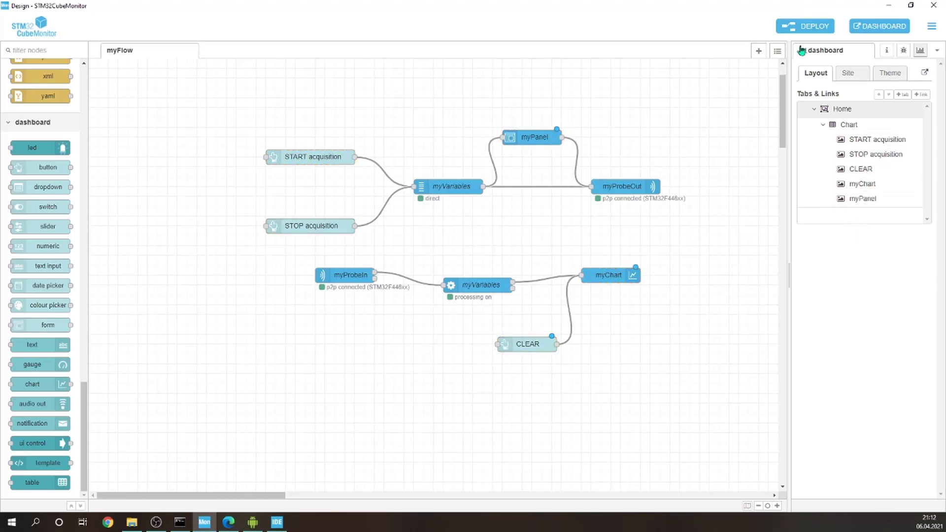
Step: Deploy the updated flow and open the dashboard to check the CLEAR button and chart
click(804, 27)
click(880, 26)
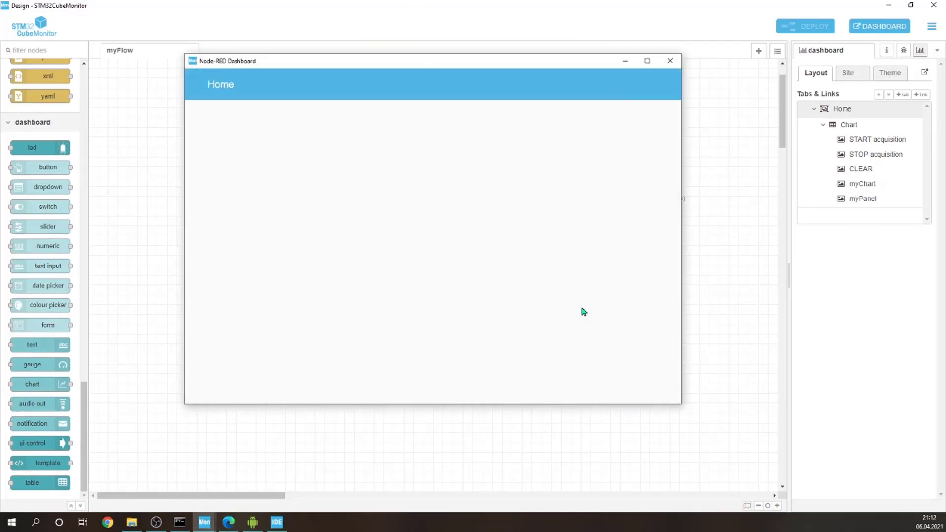
scroll(640, 256, down, 2)
scroll(640, 256, up, 1)
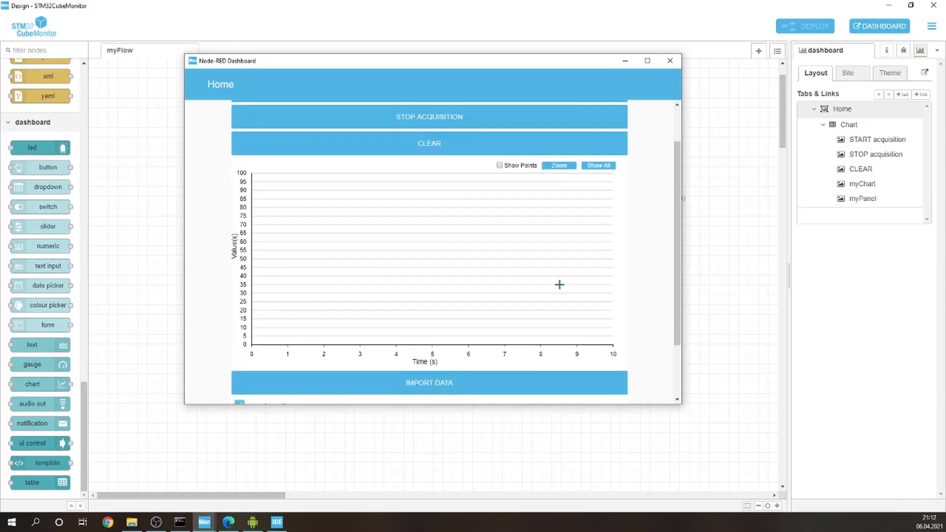
Step: Start the acquisition, check the softCounter and voltage plots, and clear the chart twice with the CLEAR button
scroll(344, 173, up, 1)
click(433, 139)
scroll(502, 315, down, 2)
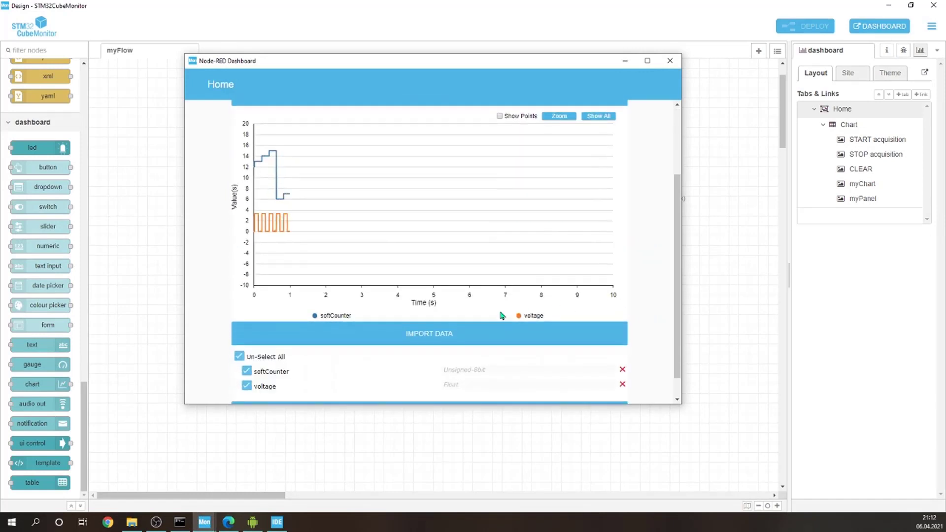
scroll(469, 280, up, 2)
click(431, 192)
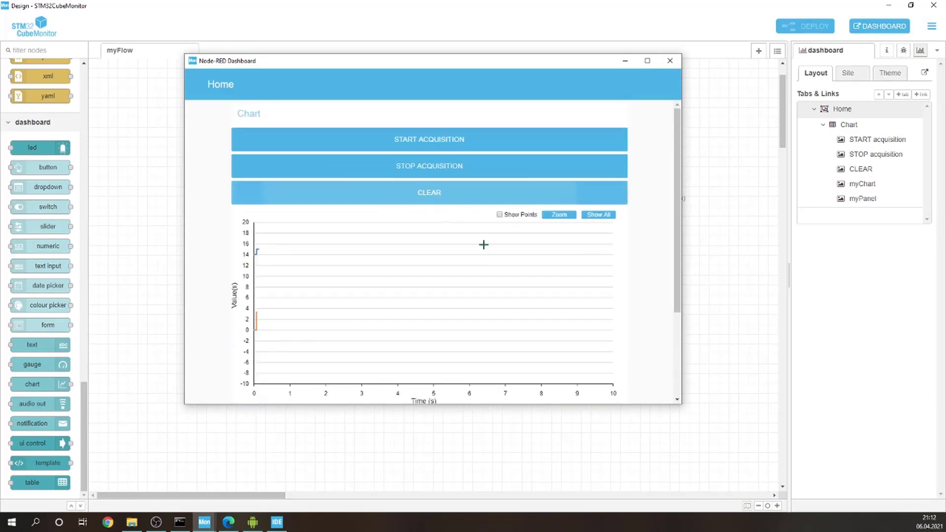
click(438, 193)
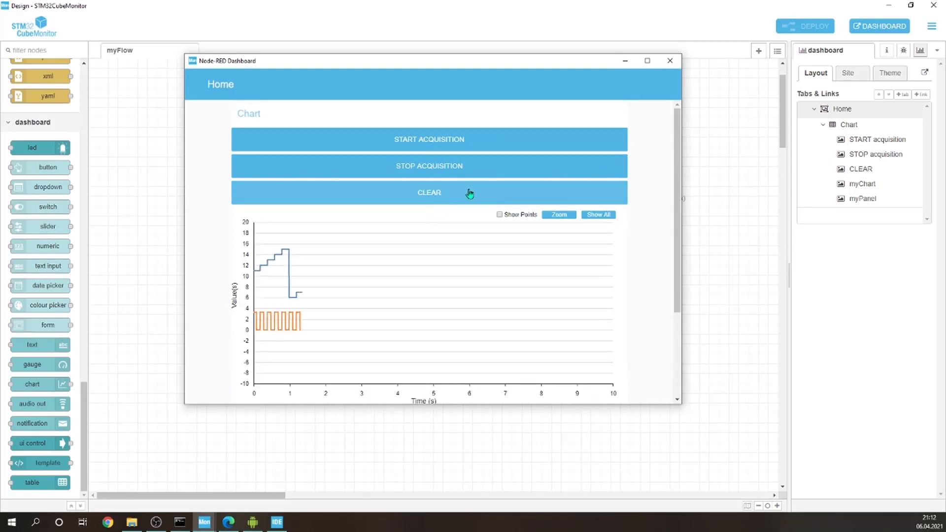